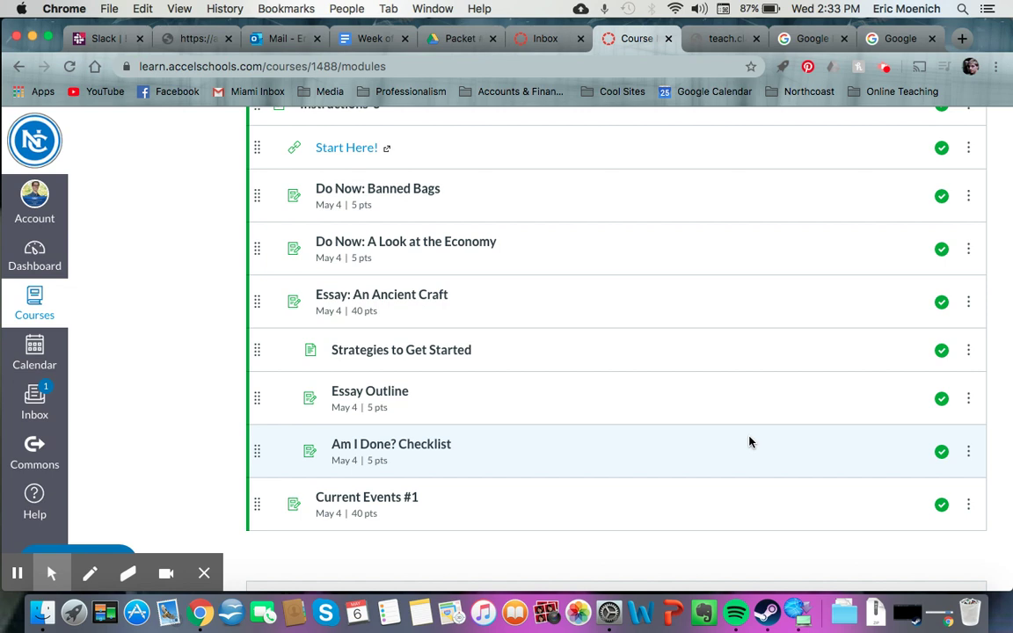
# Open the 'Essay: An Ancient Craft' assignment from Modules to see its 40 points and May 4 due date
pyautogui.press('XF86AudioRaiseVolume')
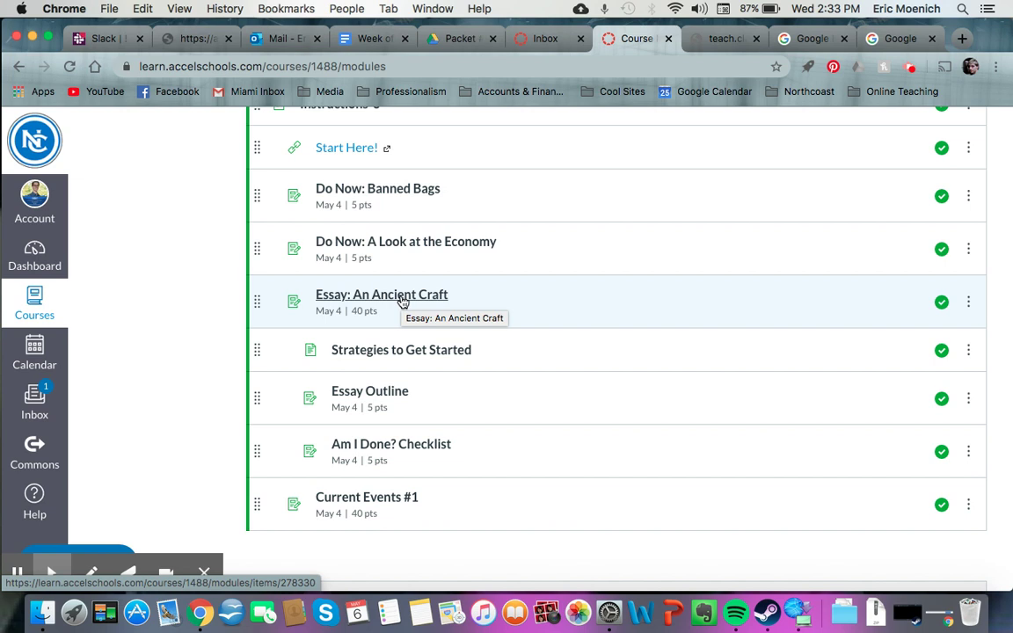
pyautogui.click(402, 301)
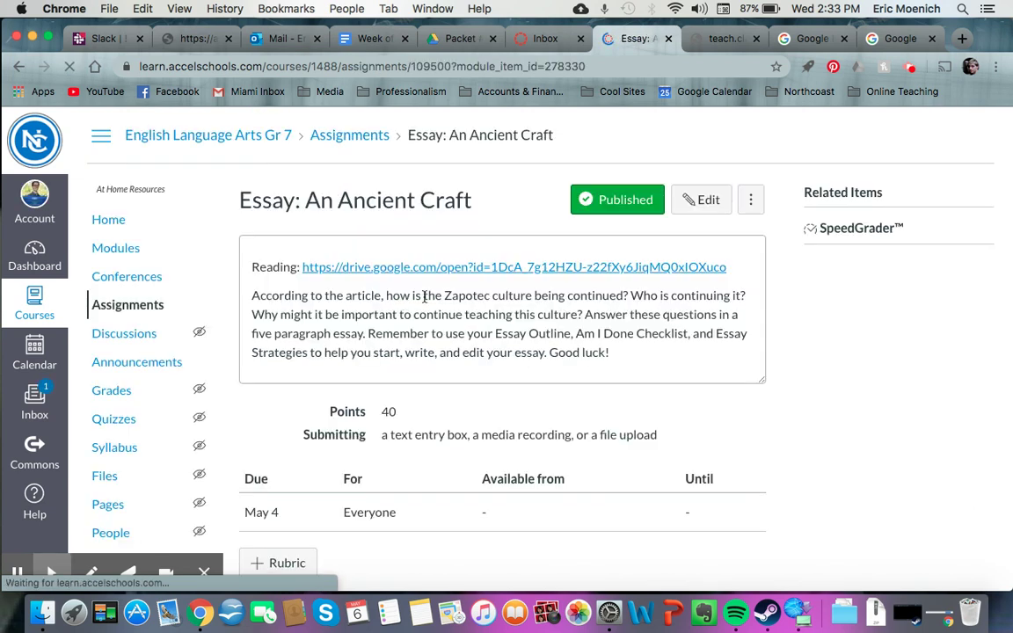
pyautogui.scroll(-2, 502, 326)
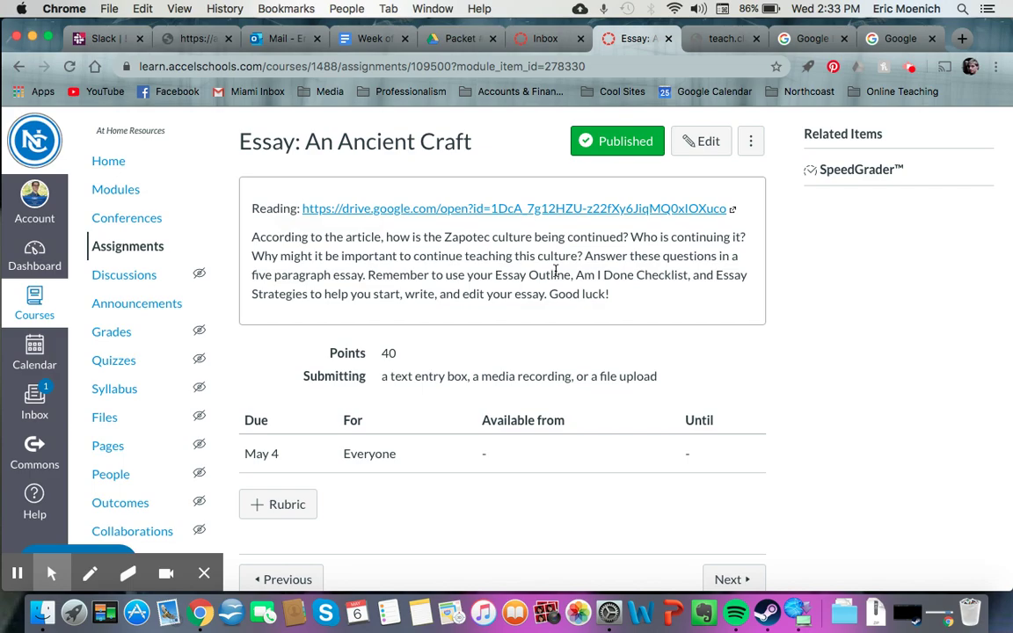
# Enter Student View and open 'Essay: An Ancient Craft' from the expanded Packet #3 module
pyautogui.click(106, 168)
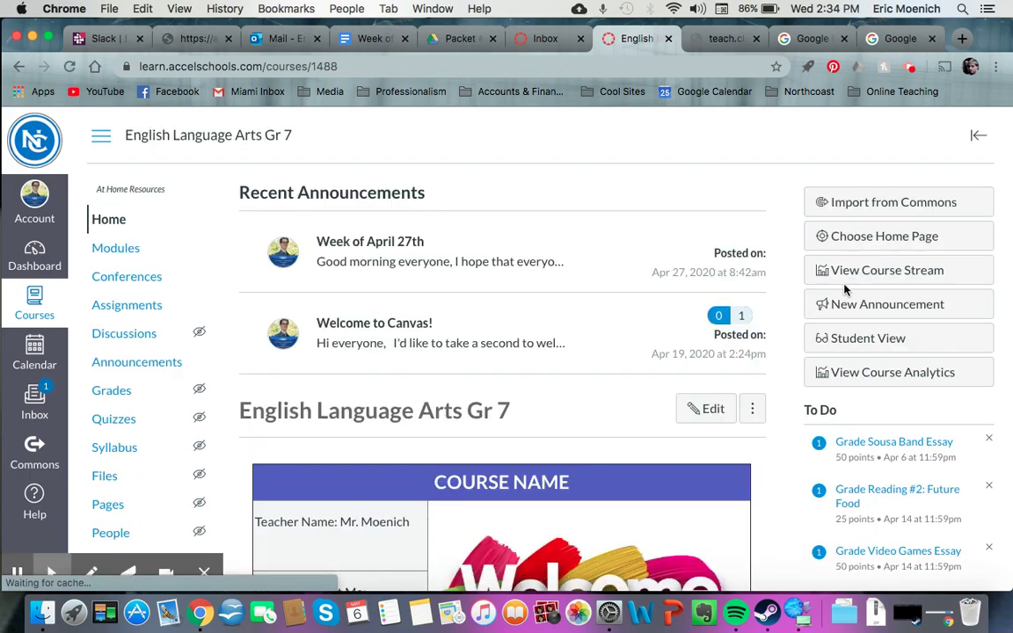
pyautogui.click(869, 339)
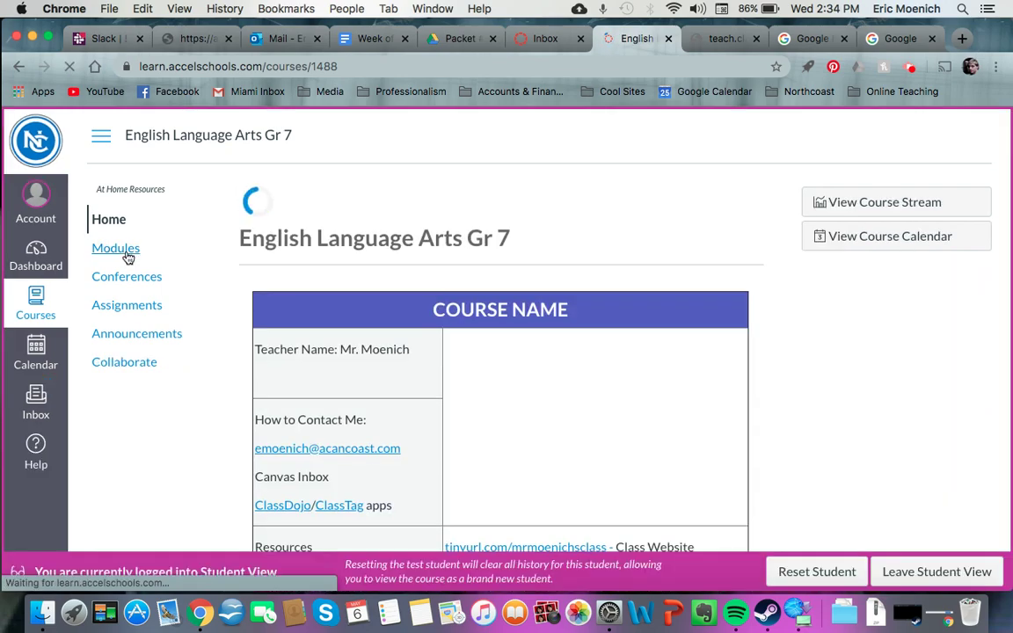
pyautogui.click(124, 249)
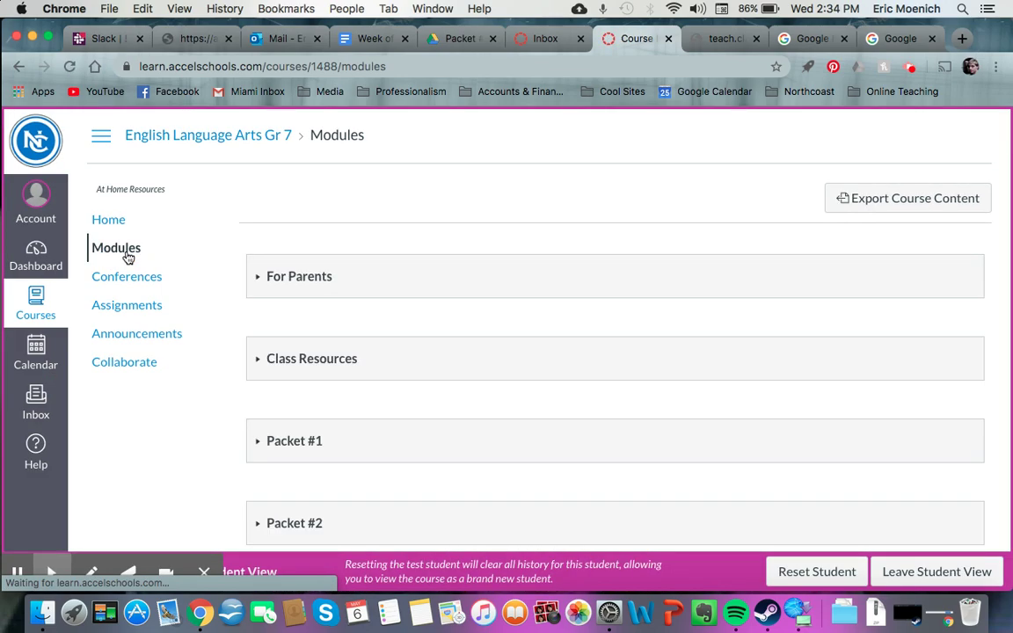
pyautogui.scroll(-10, 310, 351)
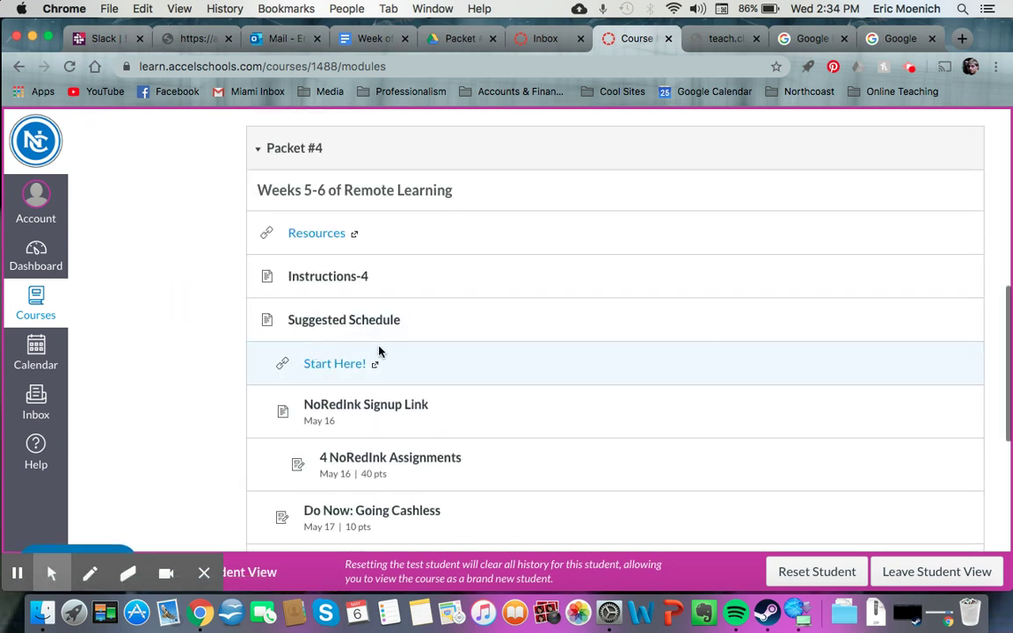
pyautogui.scroll(5, 368, 418)
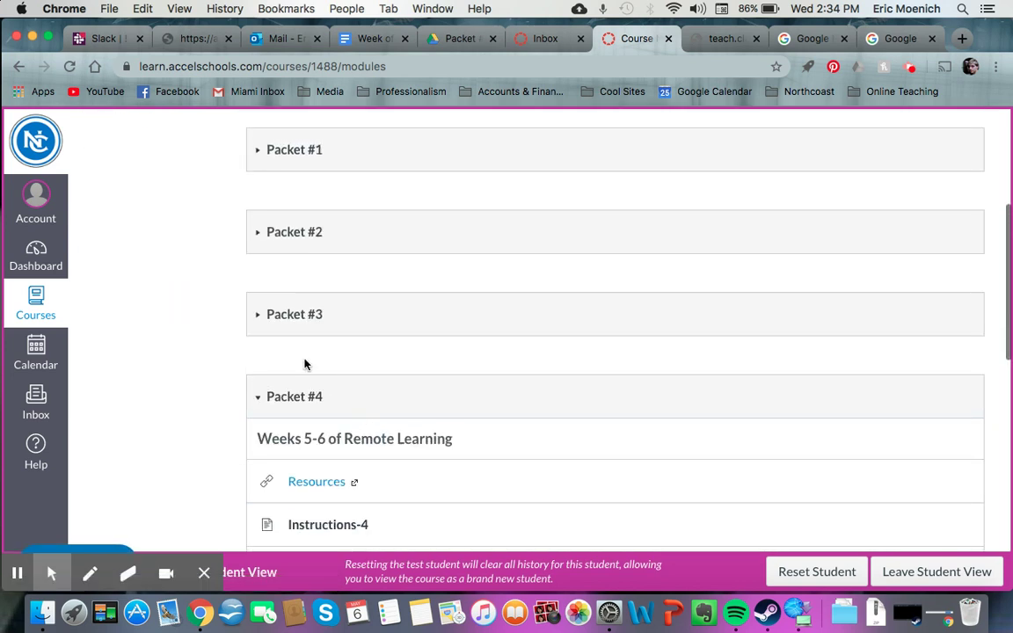
pyautogui.click(305, 314)
pyautogui.scroll(-5, 440, 354)
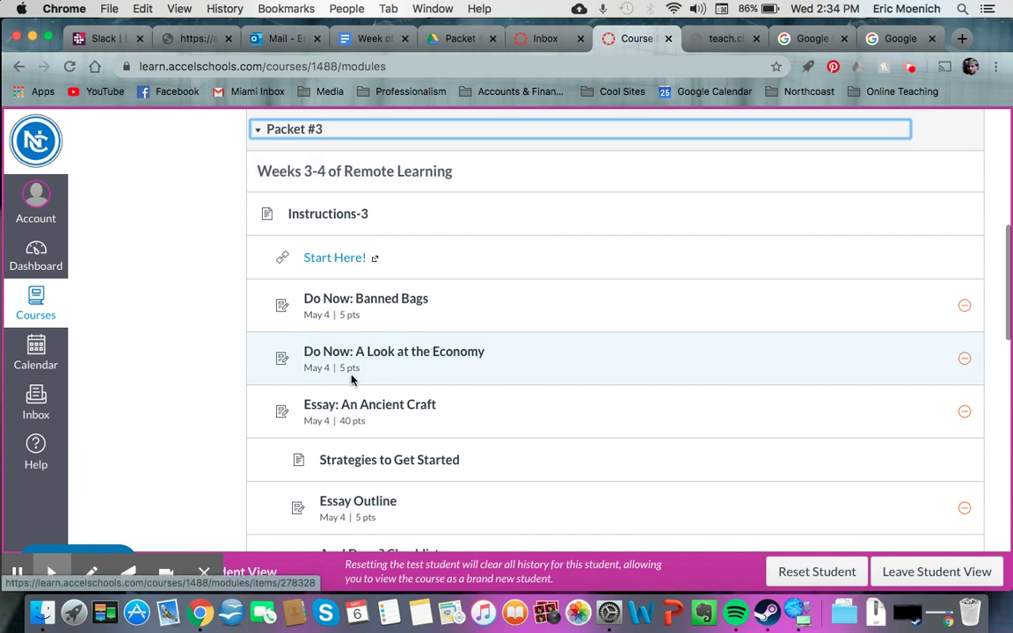
pyautogui.click(378, 376)
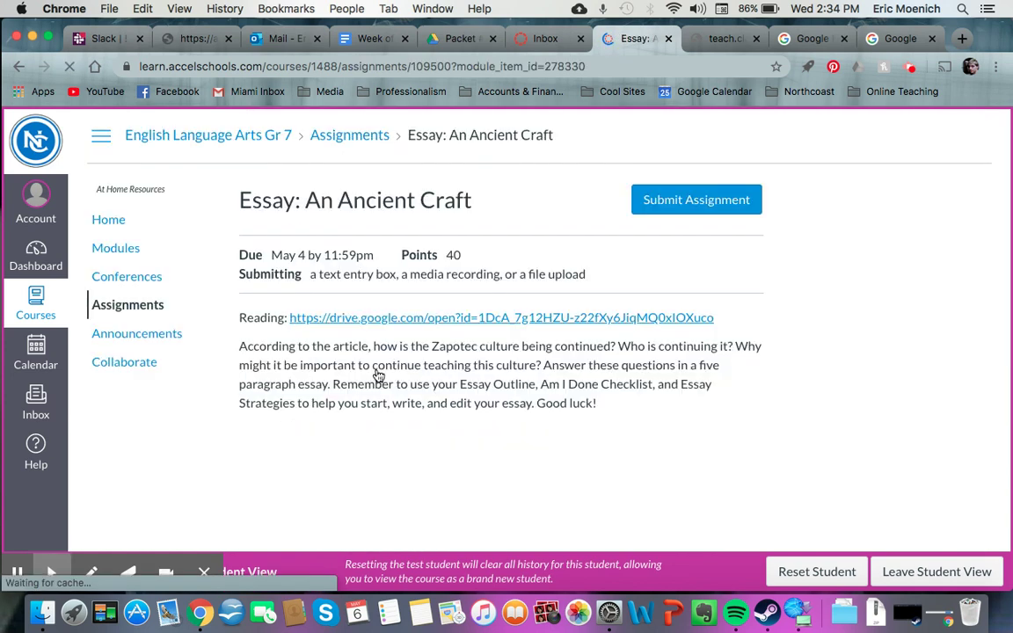
# Start a Text Entry submission for the essay in the editor
pyautogui.click(678, 214)
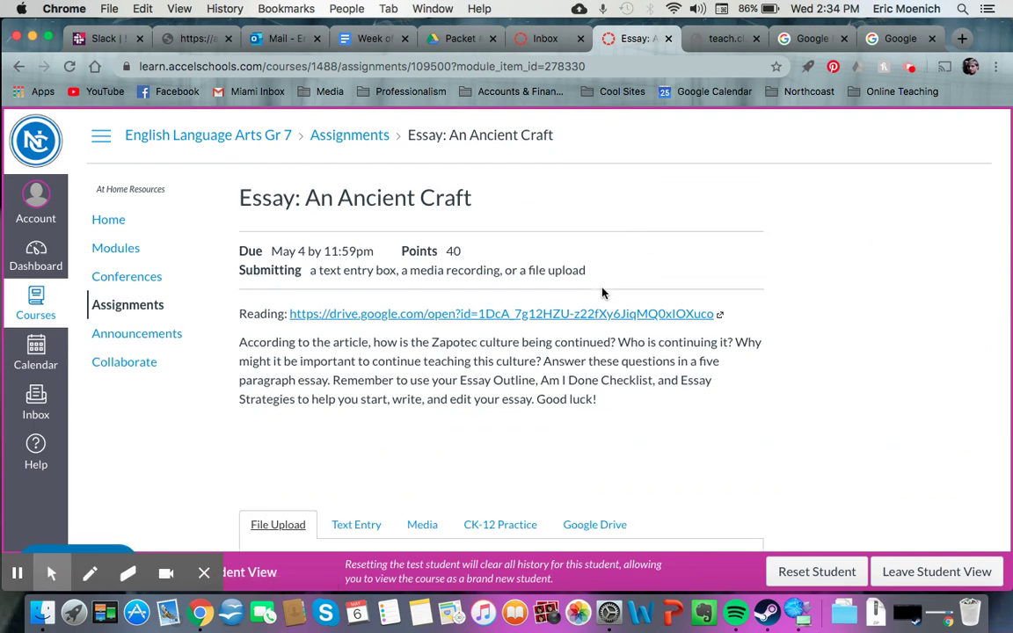
pyautogui.scroll(-3, 602, 292)
pyautogui.click(353, 413)
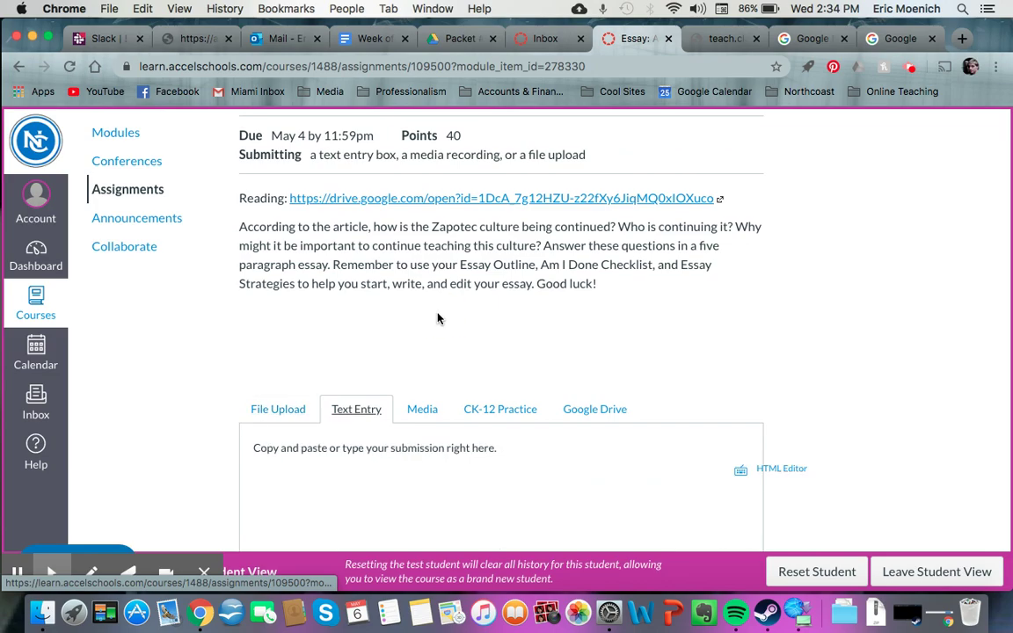
pyautogui.scroll(-2, 438, 318)
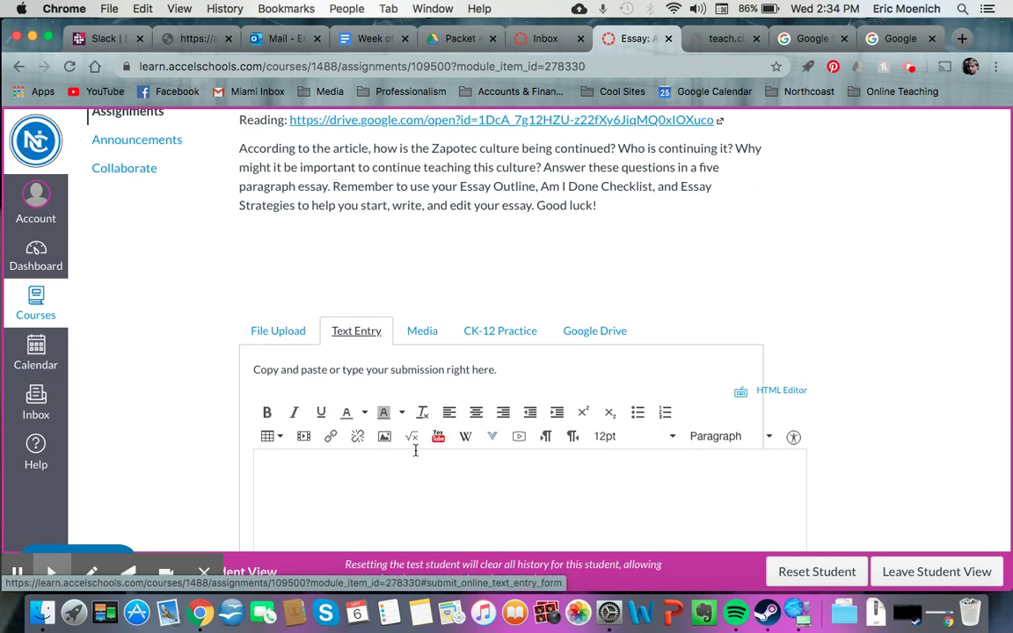
pyautogui.scroll(1, 455, 339)
pyautogui.scroll(-3, 379, 411)
pyautogui.click(379, 410)
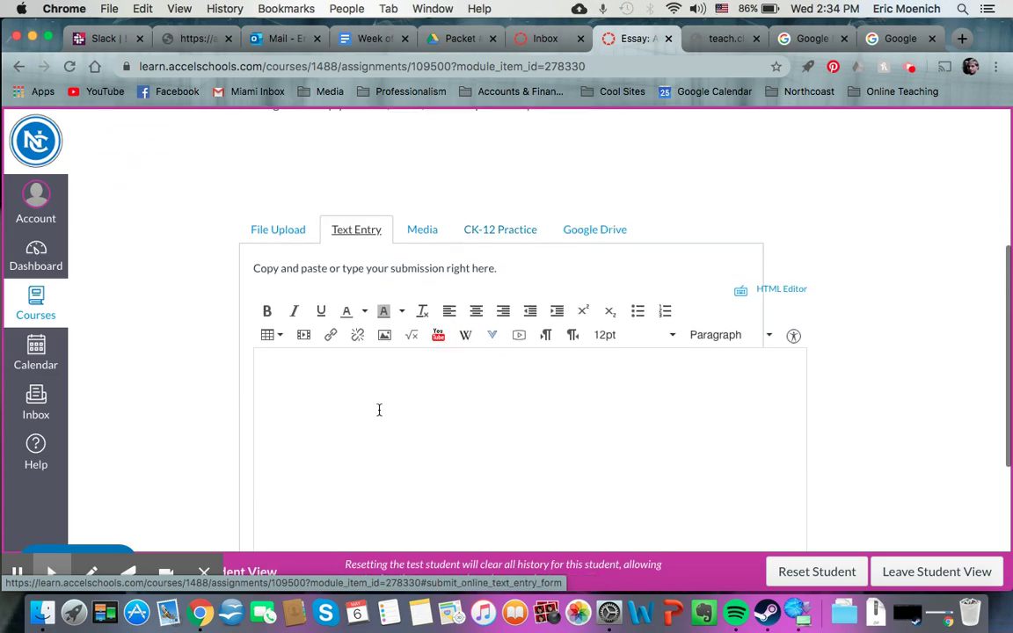
# Type the numbered outline: 1. Intro, 2.–4. body, 5. Conclusion
pyautogui.write('1. Intro ')
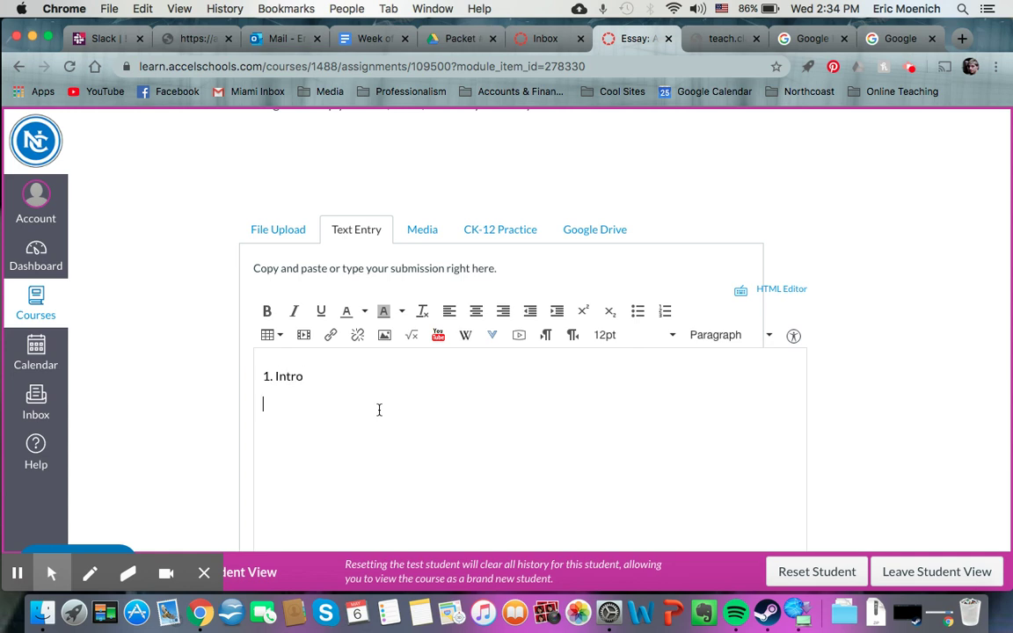
pyautogui.write('2. body')
pyautogui.press('Return')
pyautogui.write('3. body ')
pyautogui.write('4.')
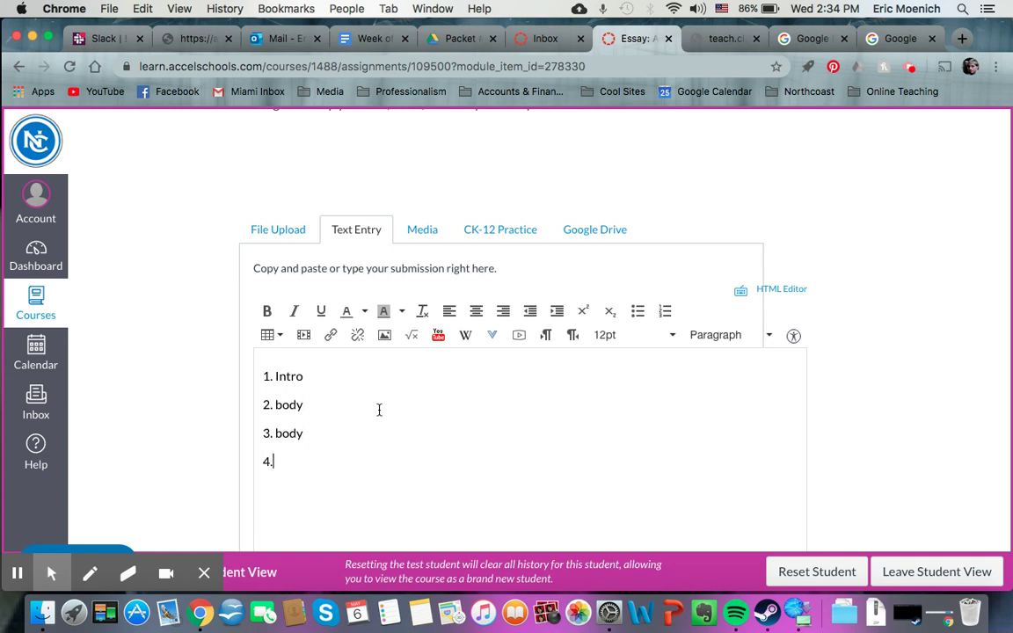
pyautogui.write(' body')
pyautogui.press('Return')
pyautogui.write('5. Conclusi')
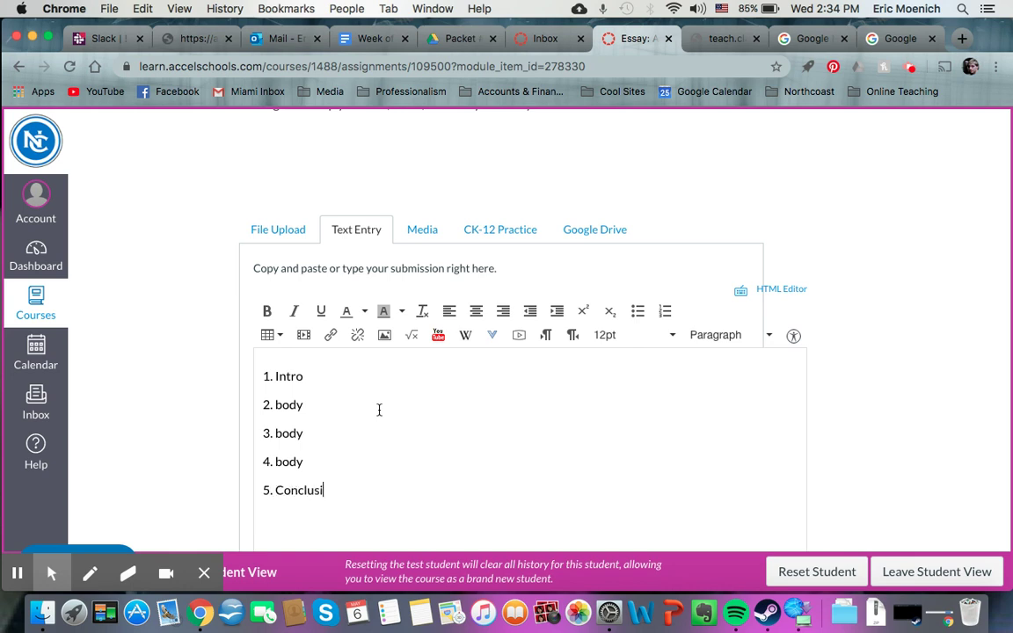
pyautogui.write('on')
pyautogui.scroll(3, 356, 271)
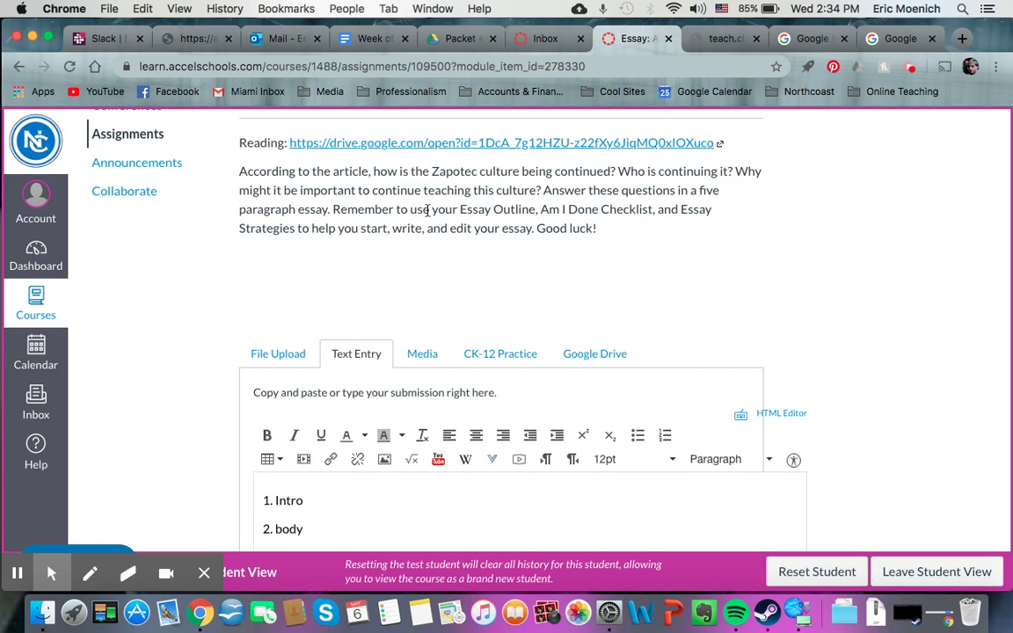
# Add the intro question 'how culture continued' on its own line under Intro
pyautogui.scroll(-1, 371, 312)
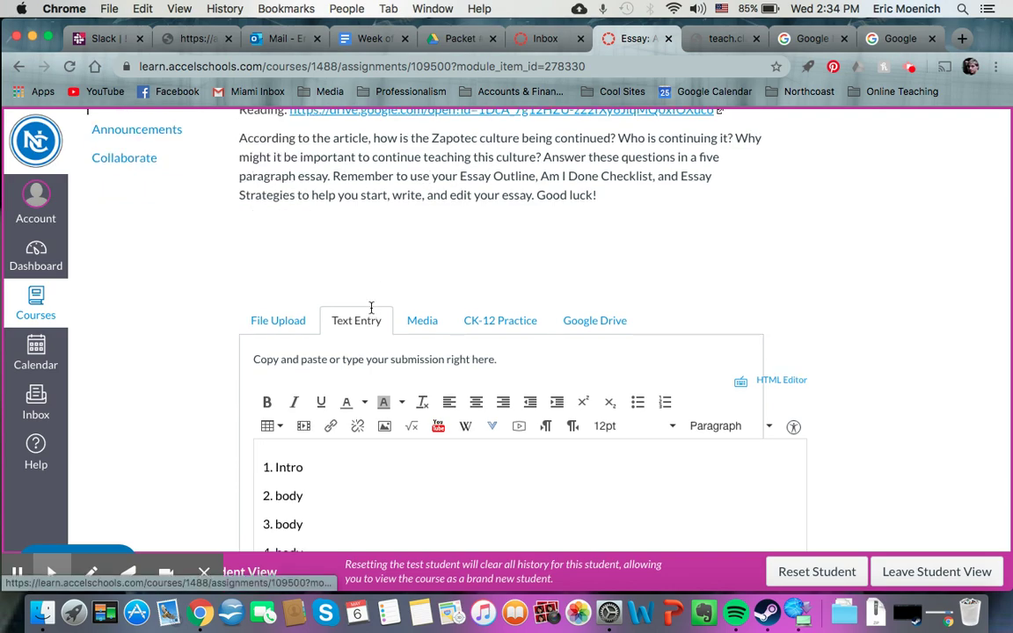
pyautogui.click(313, 468)
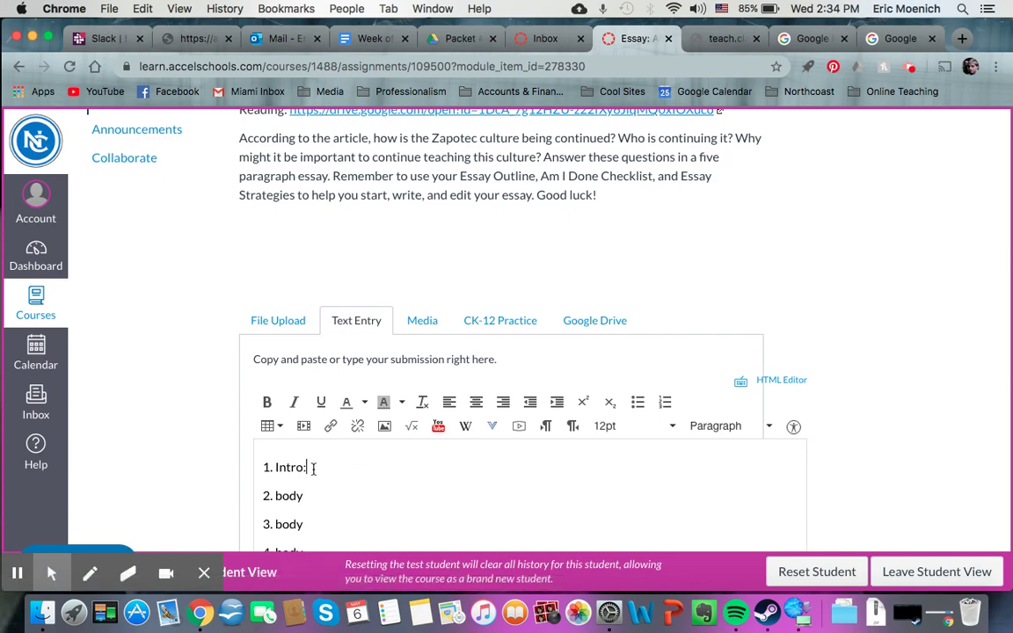
pyautogui.scroll(1, 430, 226)
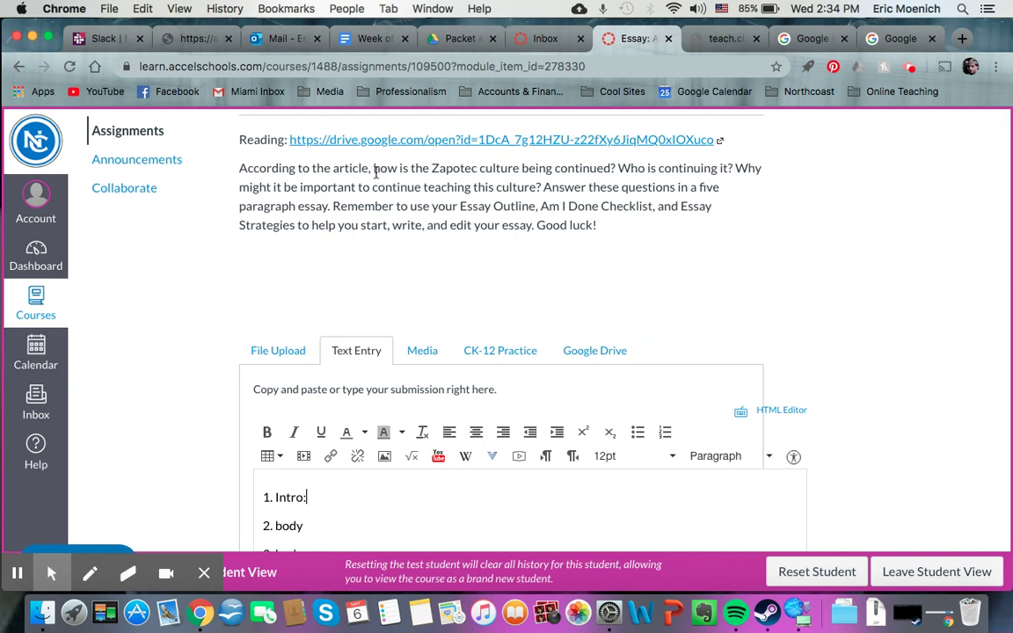
pyautogui.scroll(-3, 531, 245)
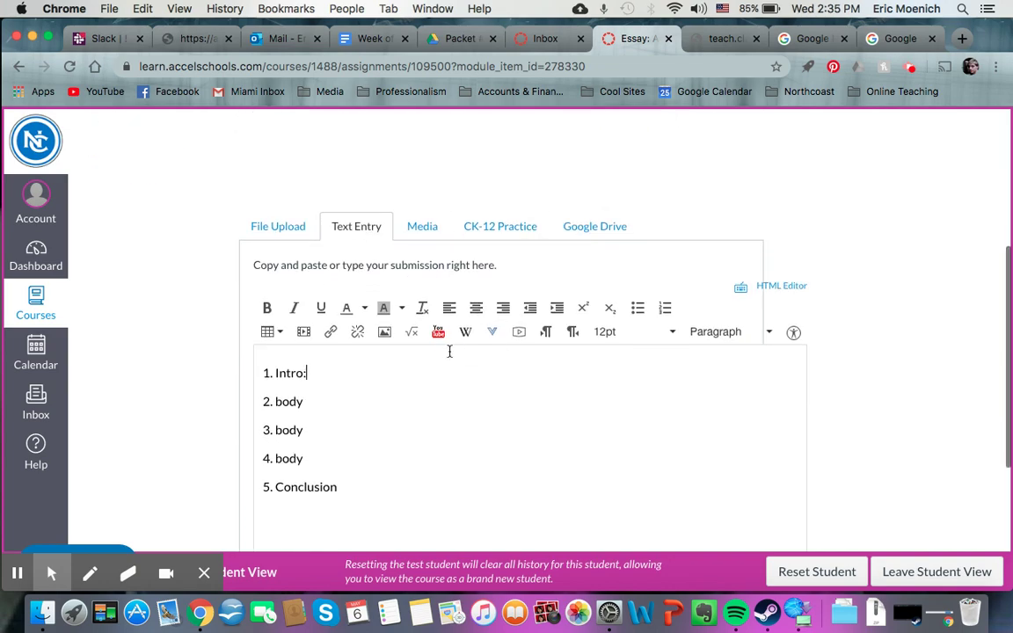
pyautogui.write('ow cul')
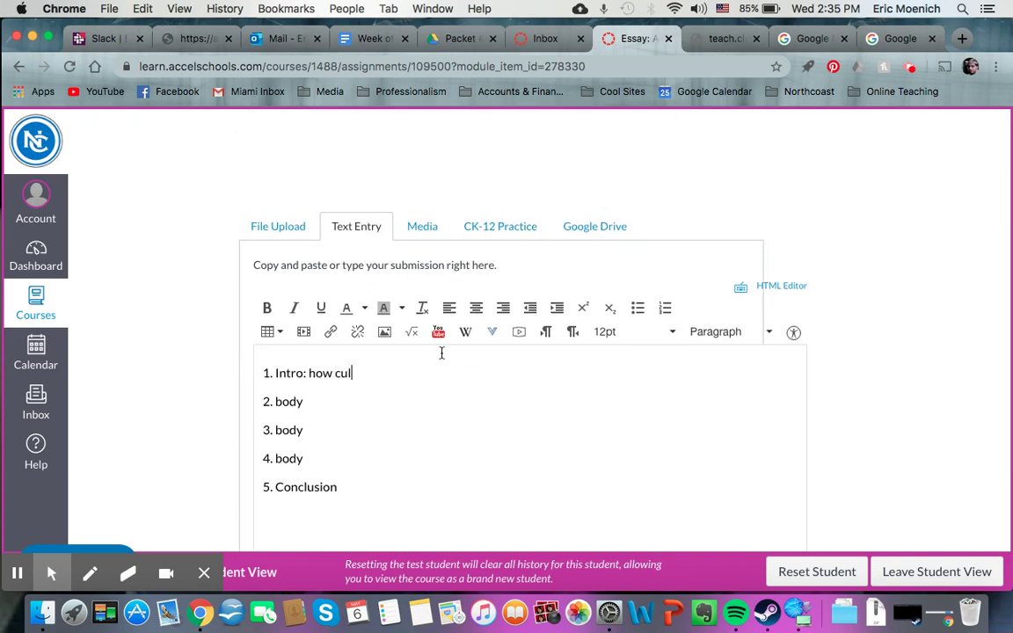
pyautogui.write('ture continued')
pyautogui.click(306, 374)
pyautogui.press('Return')
# Label that question 'a.' and add 'b. who is continuing culture?'
pyautogui.scroll(-5, 307, 376)
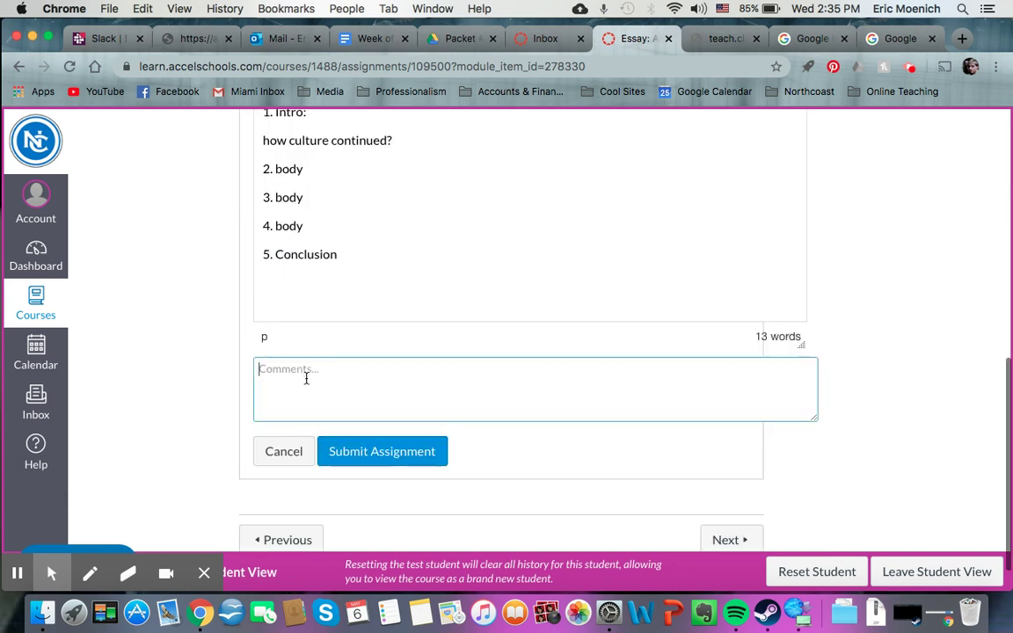
pyautogui.scroll(3, 272, 236)
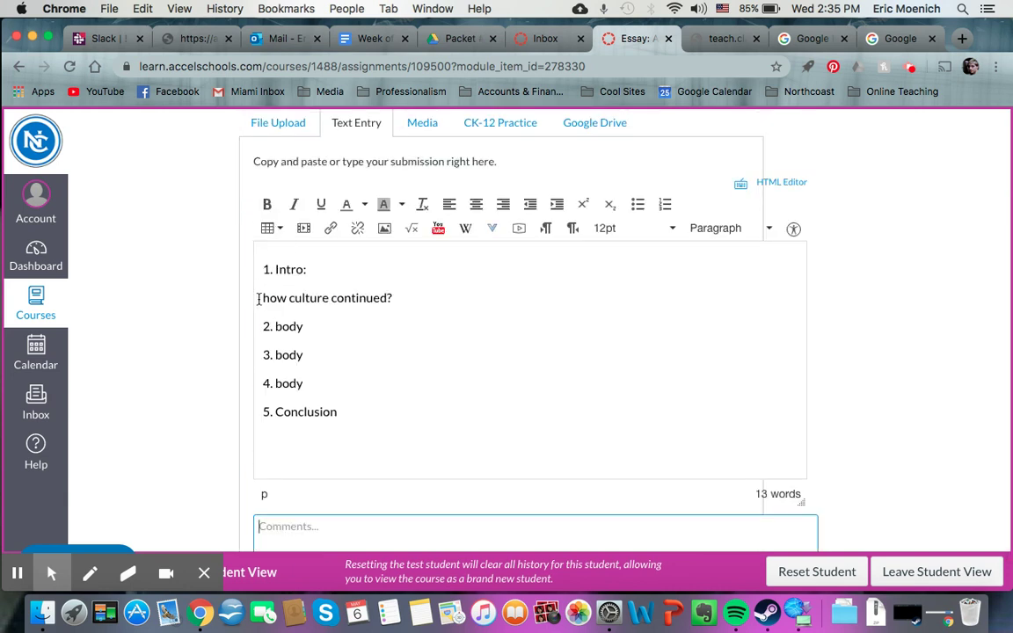
pyautogui.click(259, 298)
pyautogui.write('a. ')
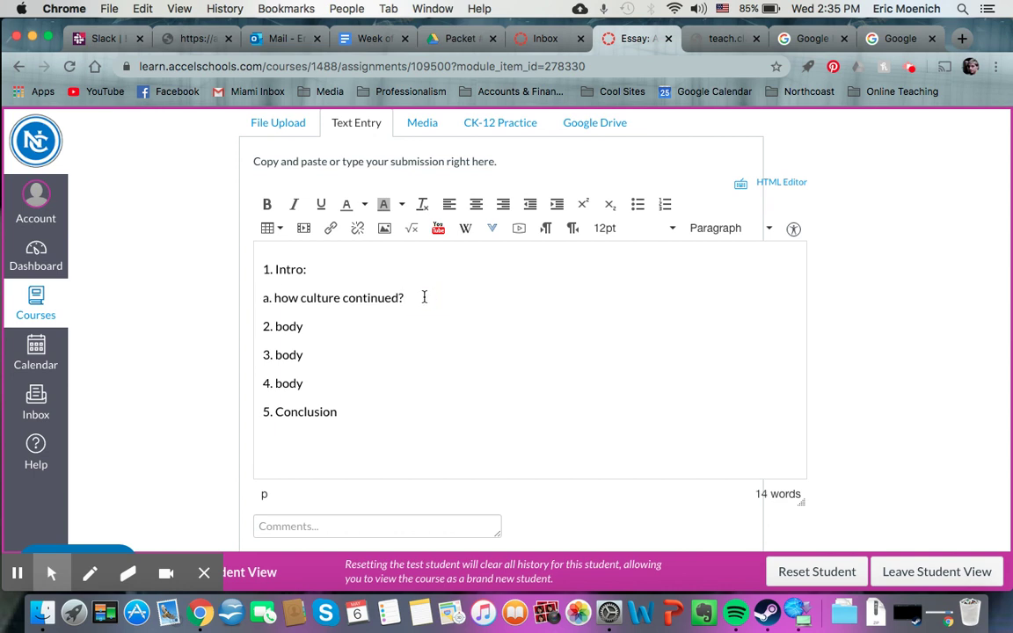
pyautogui.write('b.')
pyautogui.scroll(5, 811, 246)
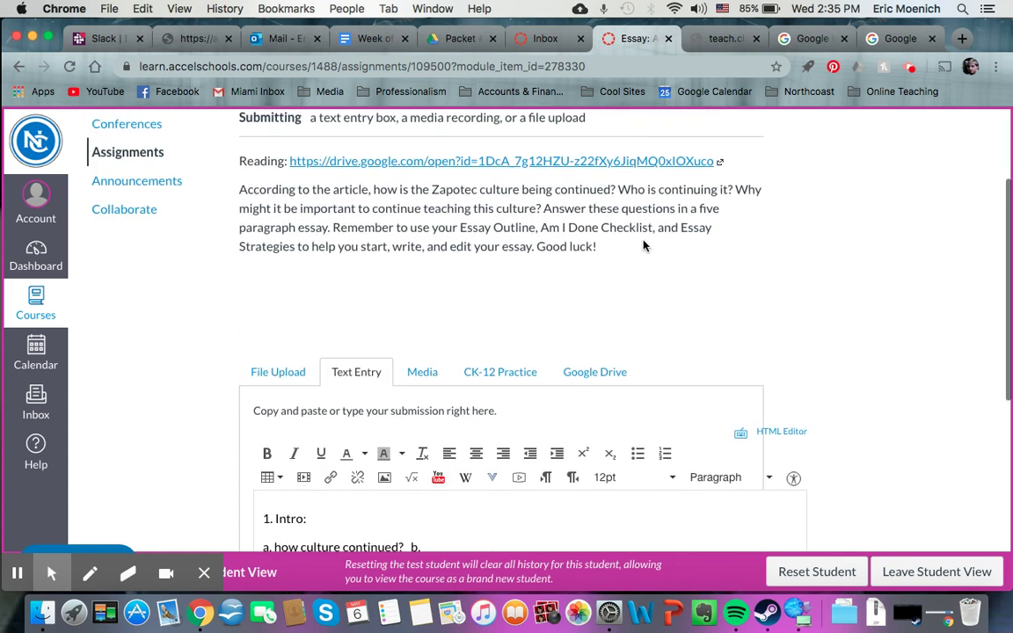
pyautogui.write('.')
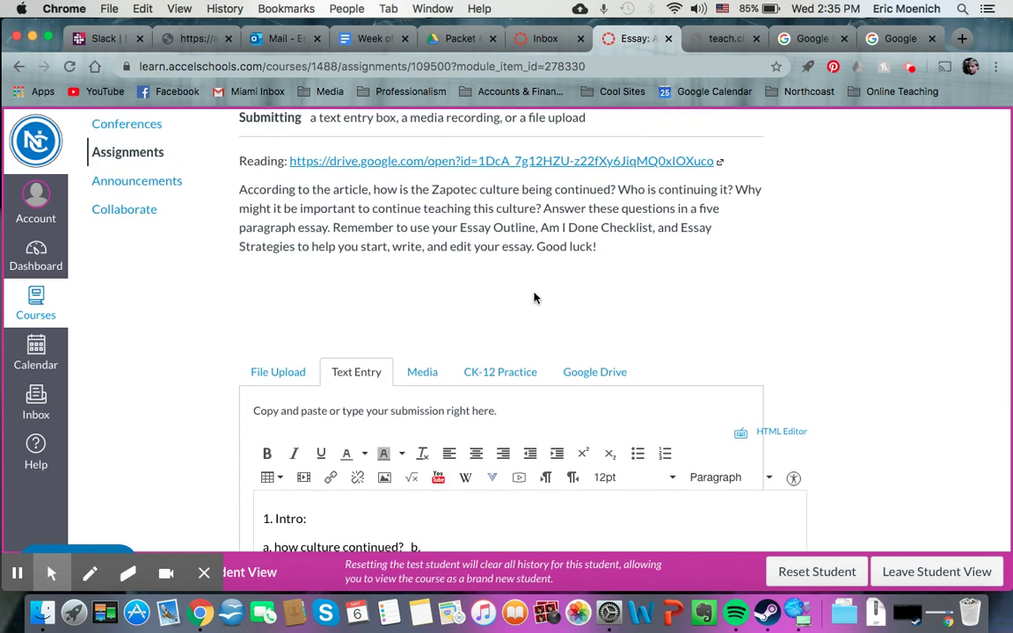
pyautogui.scroll(-3, 536, 296)
pyautogui.write('who i')
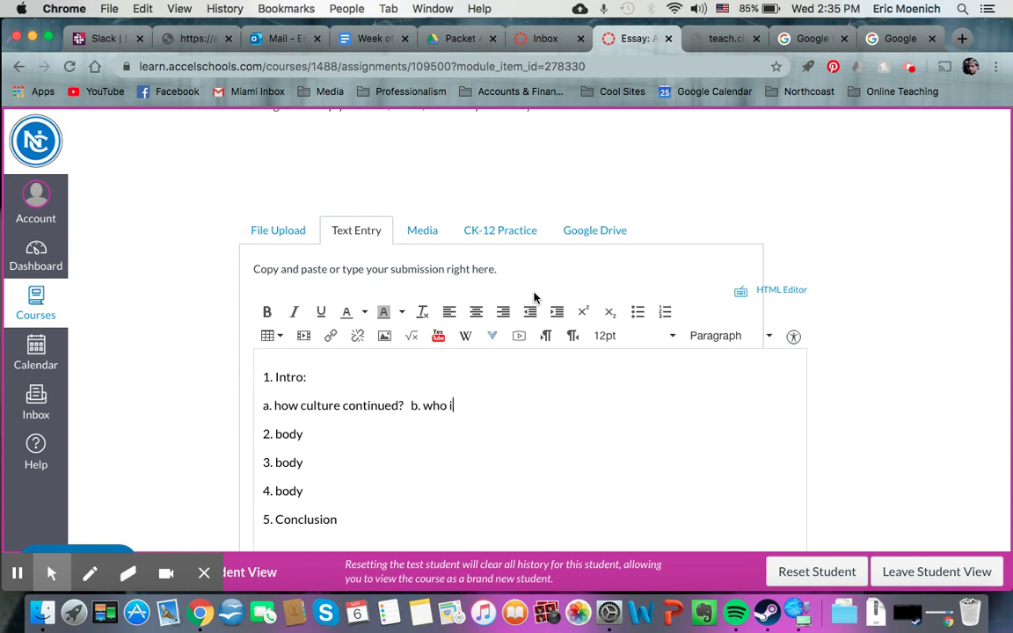
pyautogui.write('s contuinuing culture? c.')
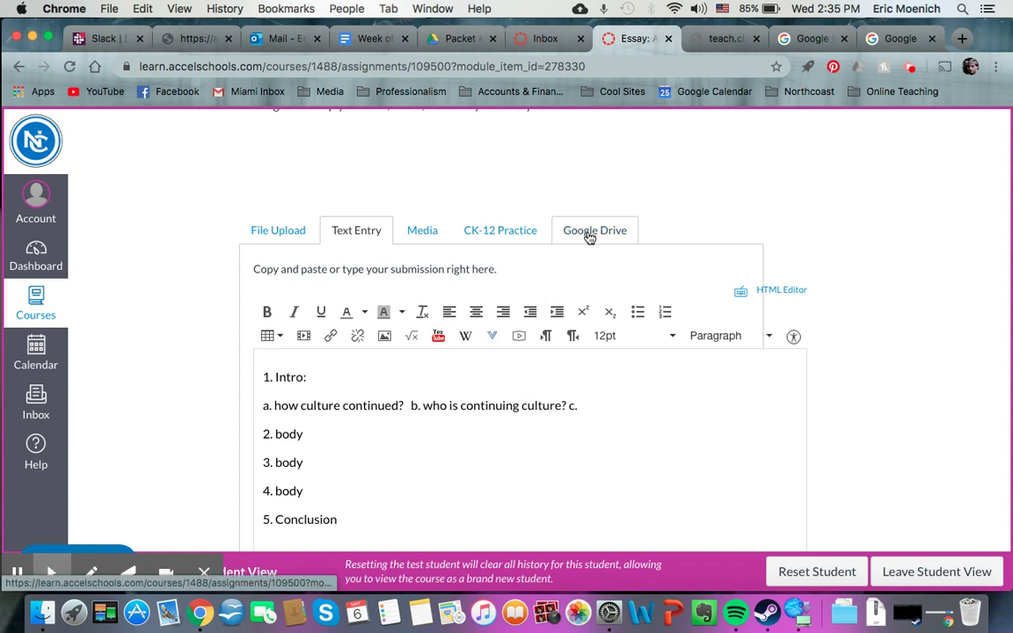
# Add the third intro question 'c. why teach the culture?'
pyautogui.scroll(5, 587, 233)
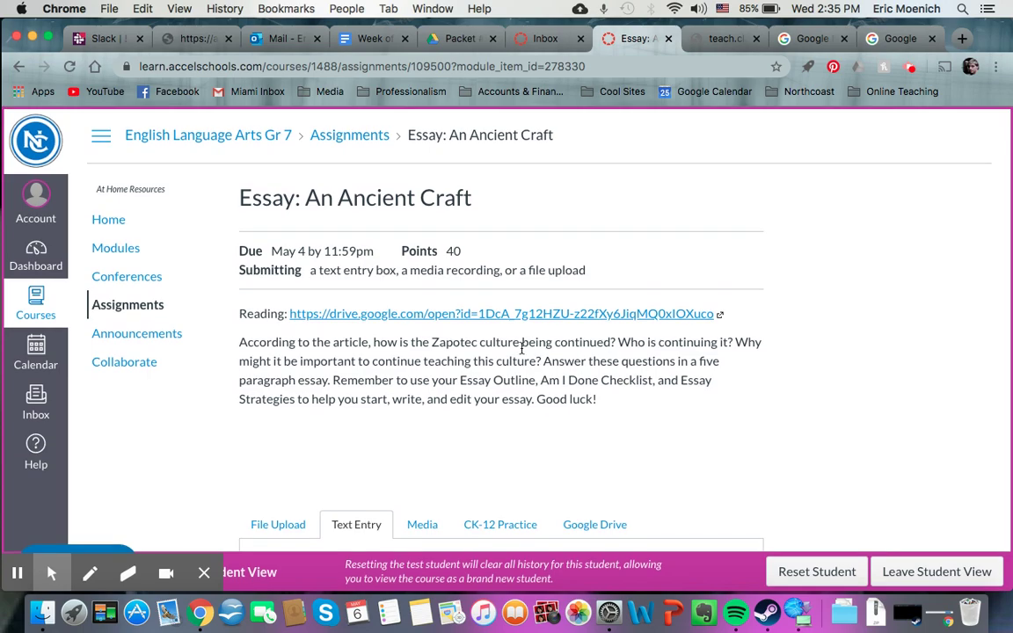
pyautogui.scroll(-1, 525, 344)
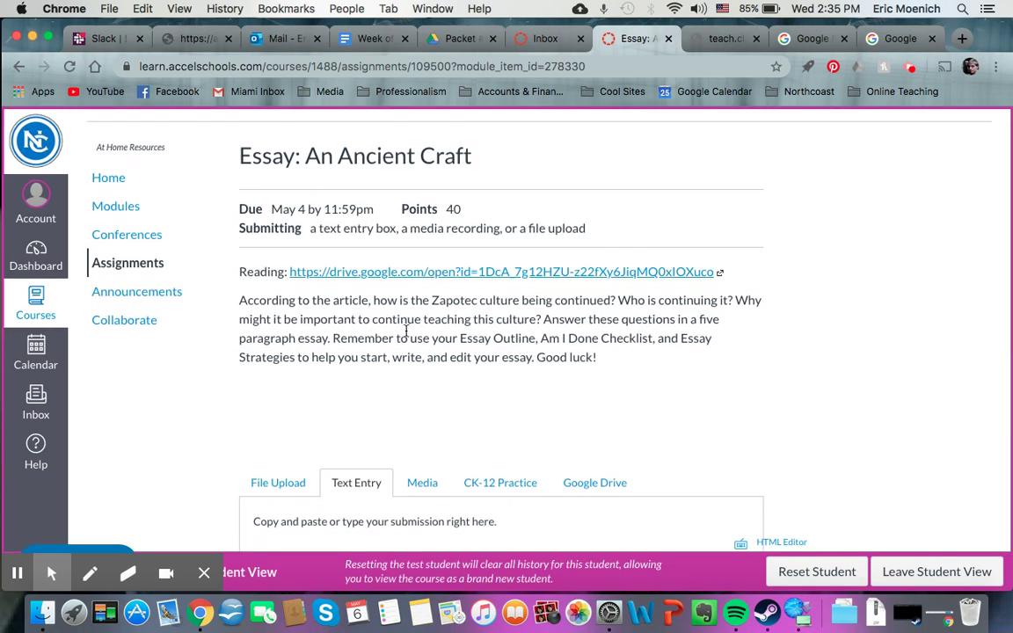
pyautogui.scroll(-3, 603, 330)
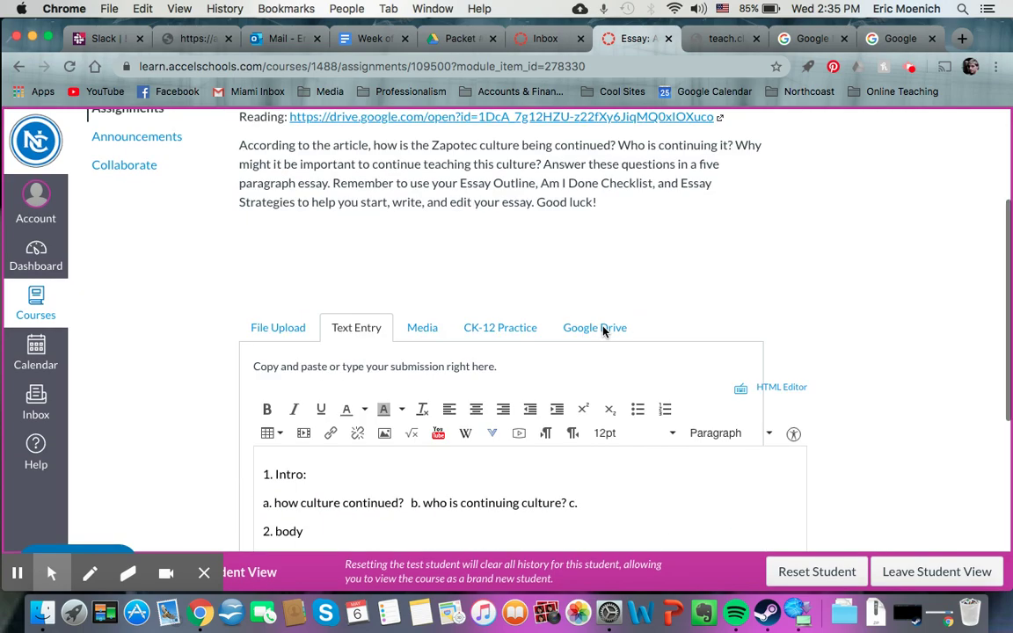
pyautogui.scroll(-3, 603, 331)
pyautogui.write('why ')
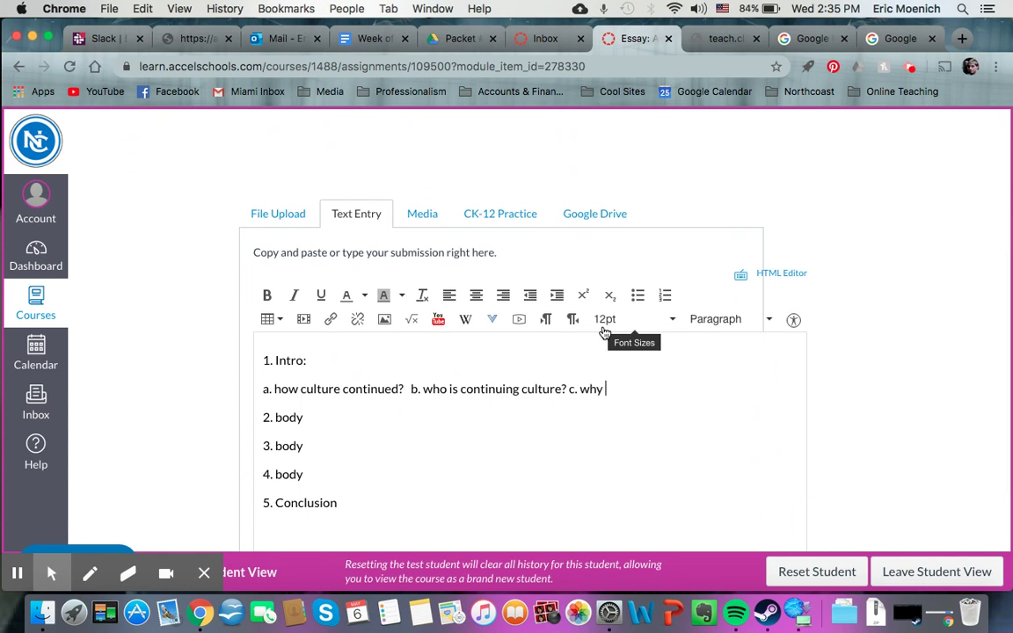
pyautogui.write('teach the cultur')
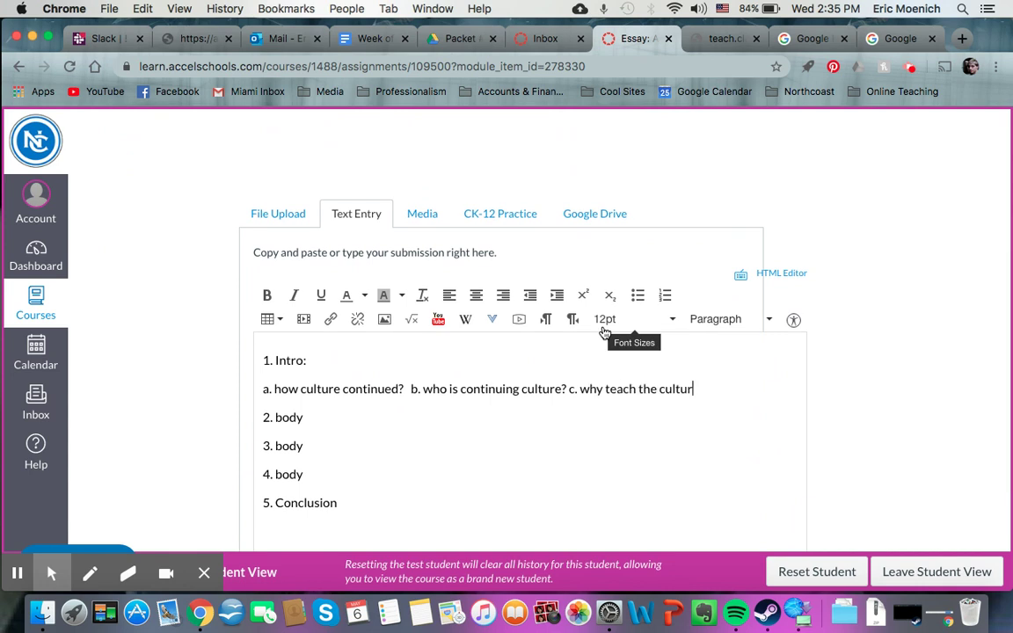
pyautogui.write('e?')
pyautogui.scroll(-1, 456, 402)
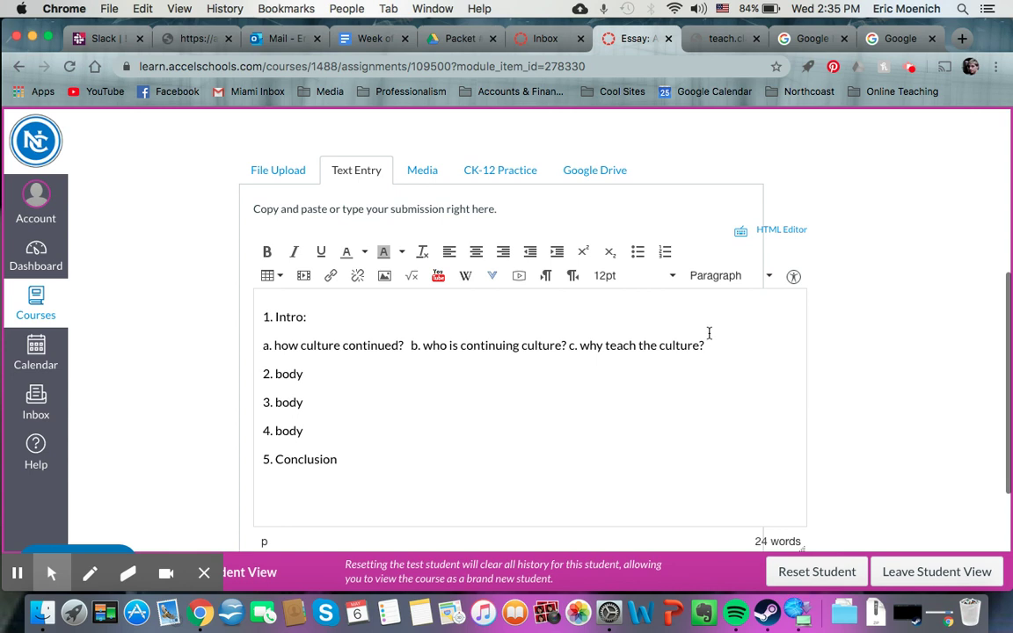
# Select the Intro heading together with its three questions
pyautogui.moveTo(721, 338); pyautogui.dragTo(219, 296)
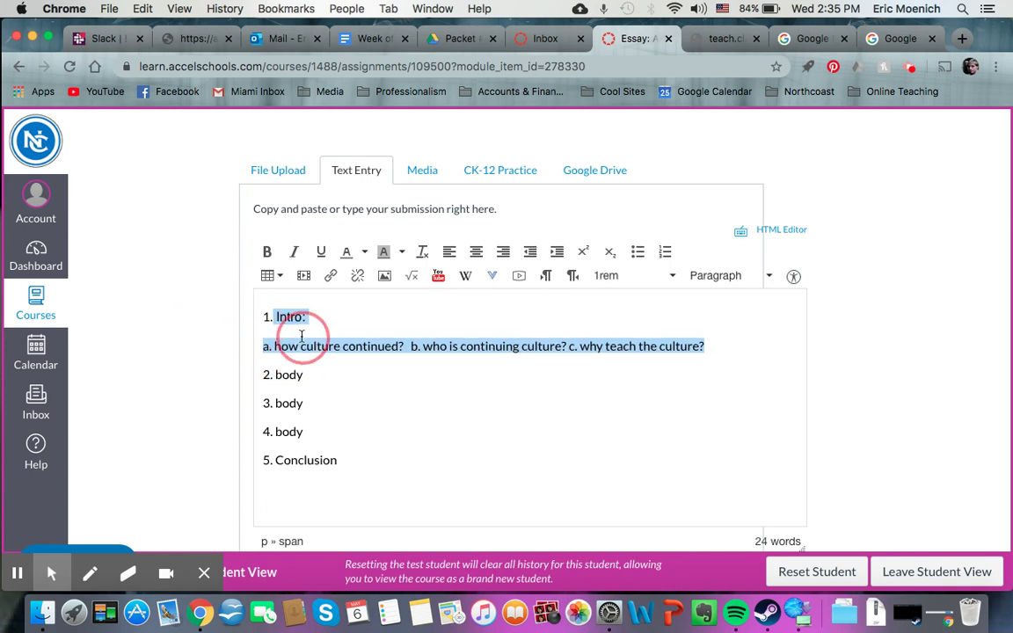
pyautogui.scroll(2, 311, 336)
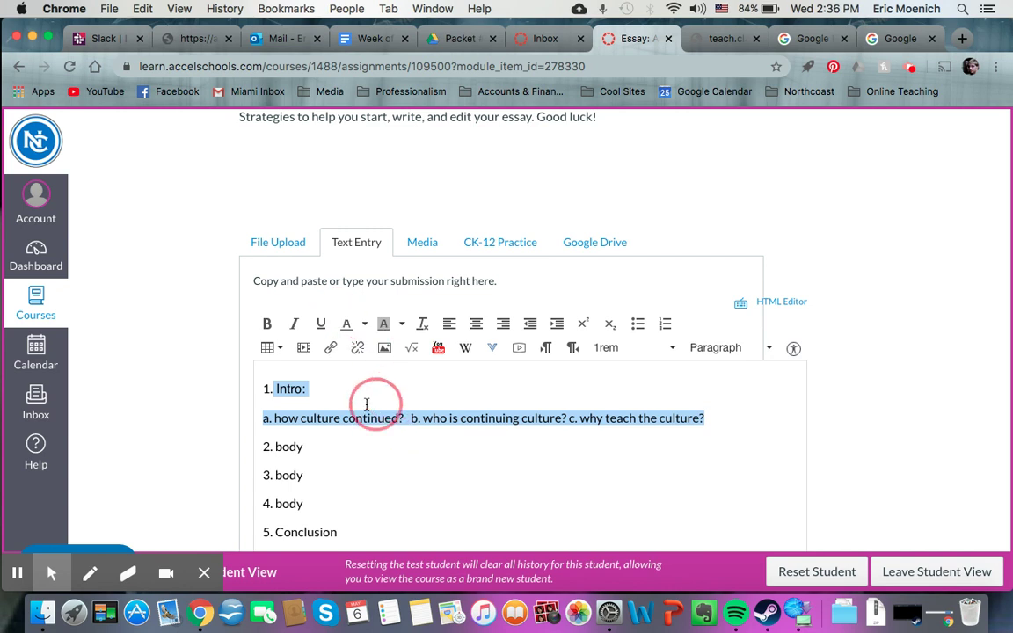
pyautogui.scroll(3, 602, 419)
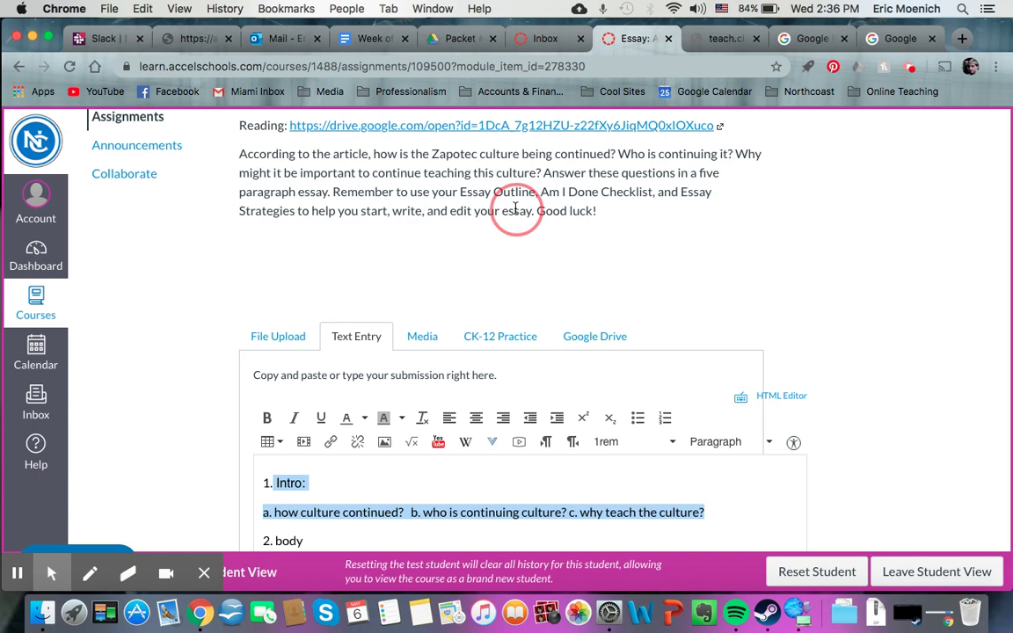
pyautogui.scroll(2, 471, 291)
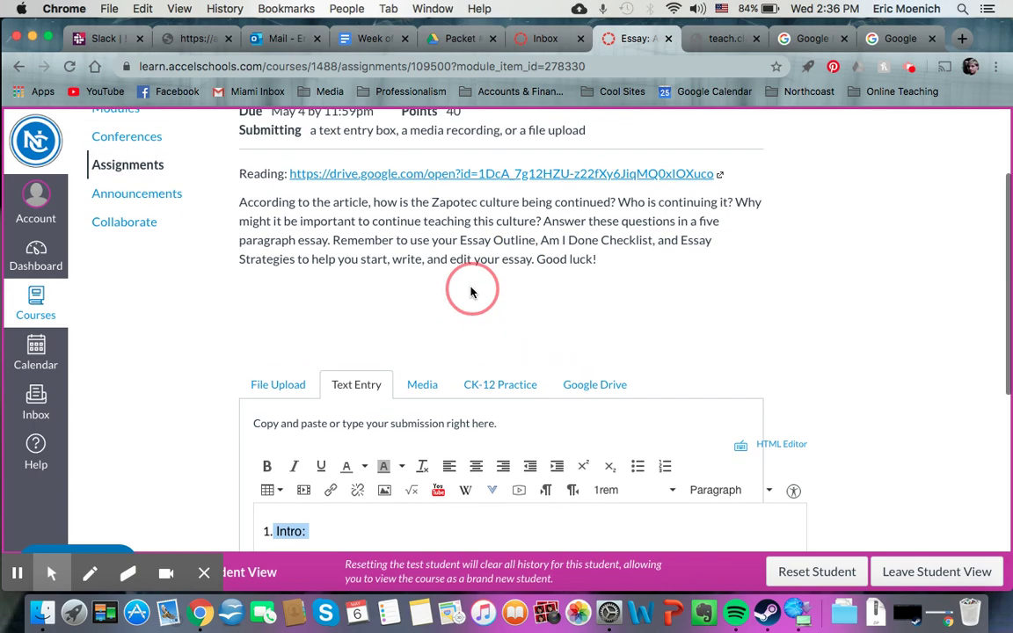
pyautogui.scroll(-3, 398, 312)
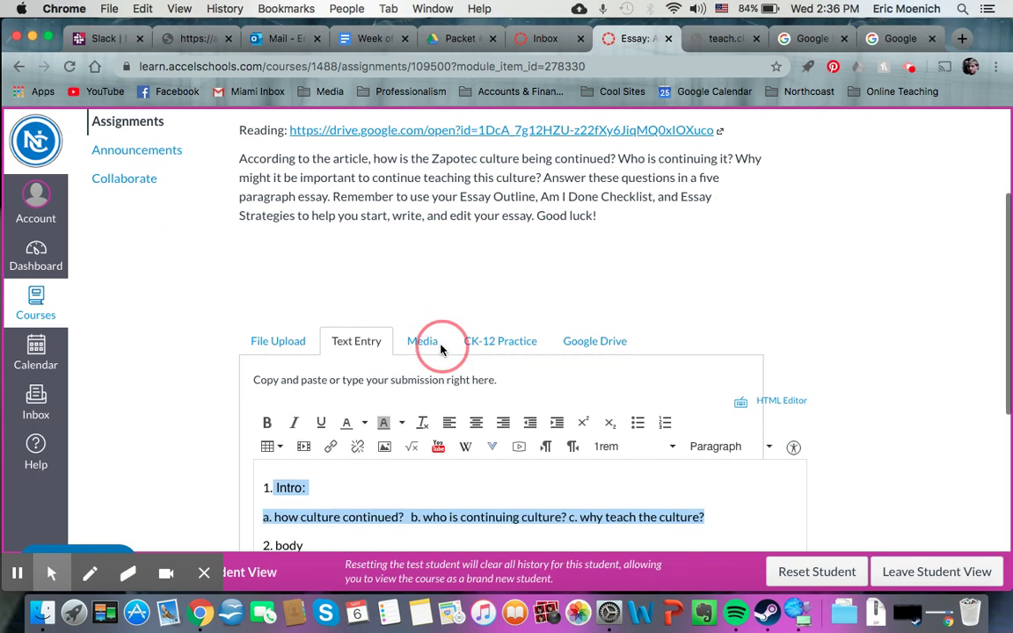
pyautogui.scroll(-5, 385, 482)
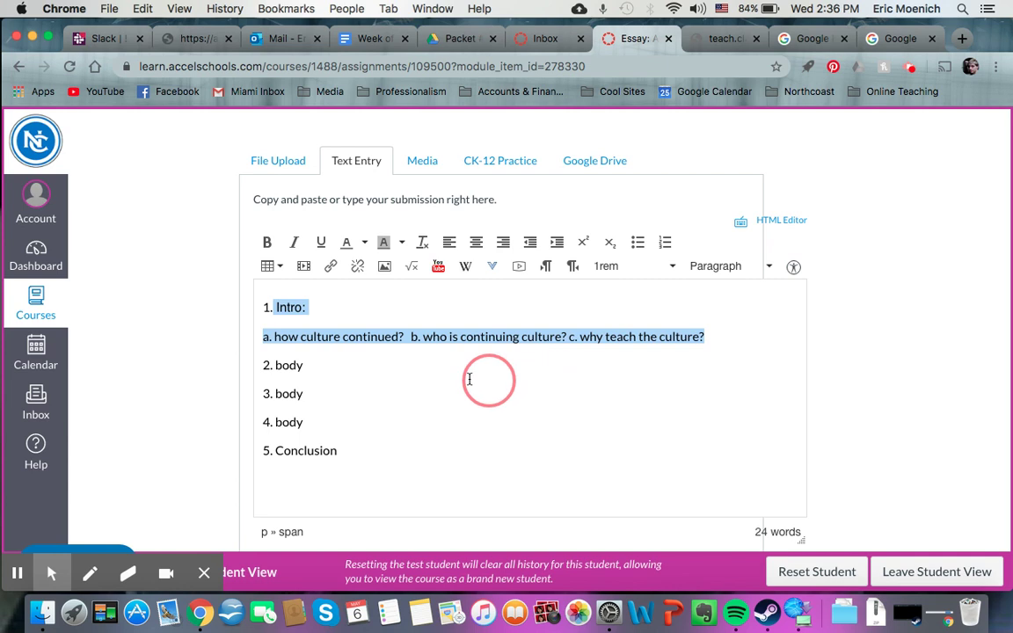
# Give the body lines topics 'how is the culture continued', 'who continues the culture', 'why continue the culture?', each with '(details!)'
pyautogui.click(391, 362)
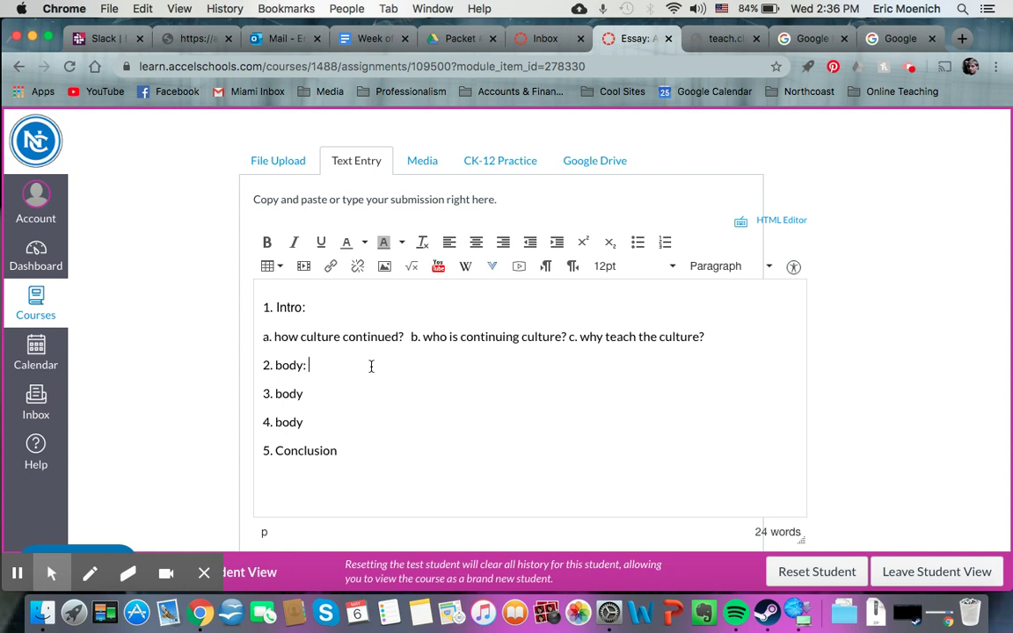
pyautogui.write(': c')
pyautogui.press('BackSpace')
pyautogui.write('how is the culture cont')
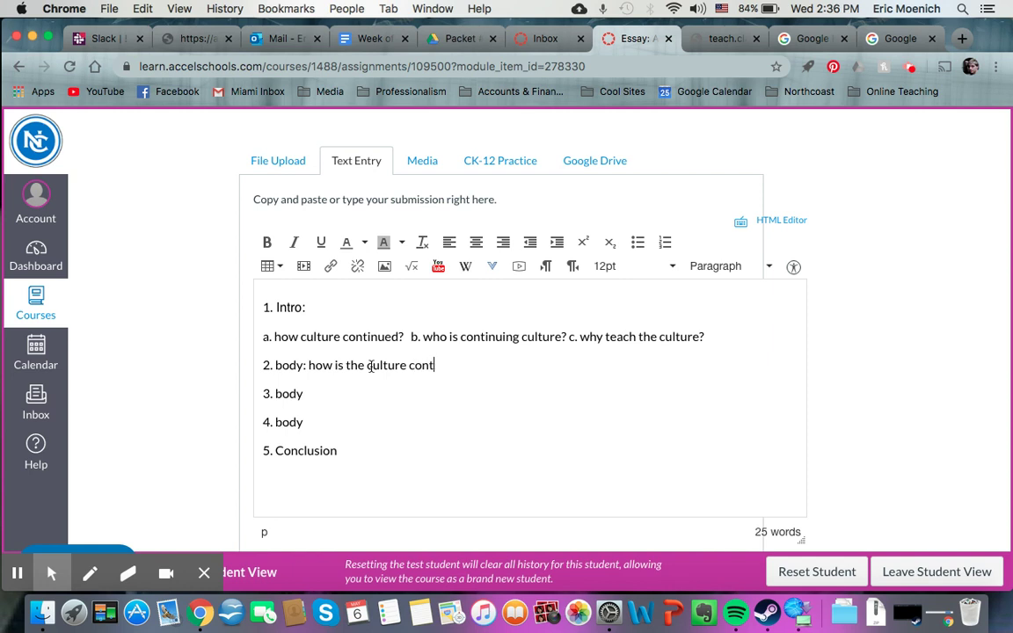
pyautogui.write('inued (details!')
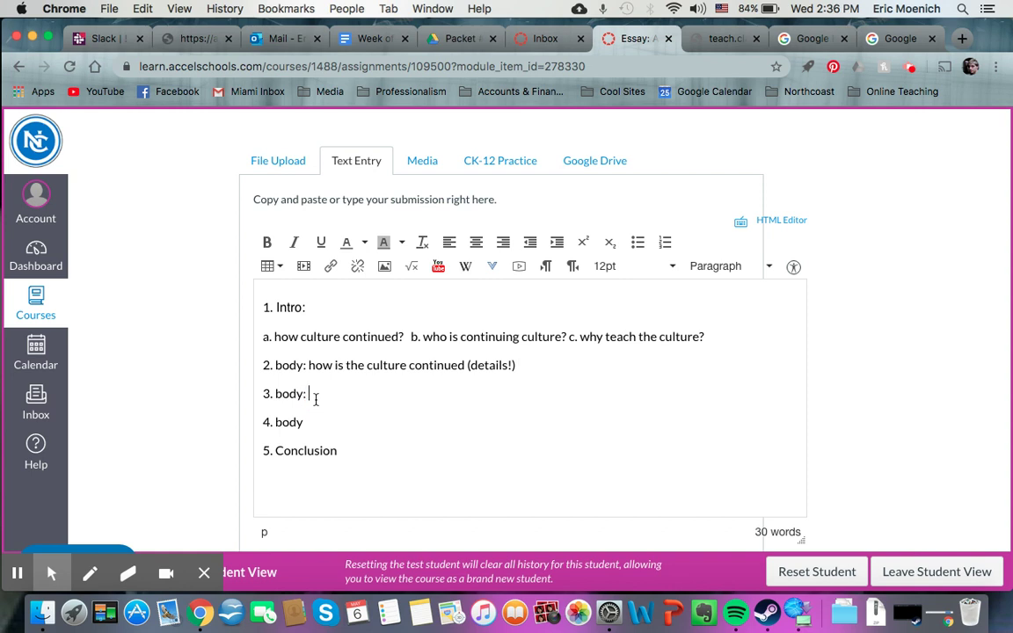
pyautogui.write('who continues ')
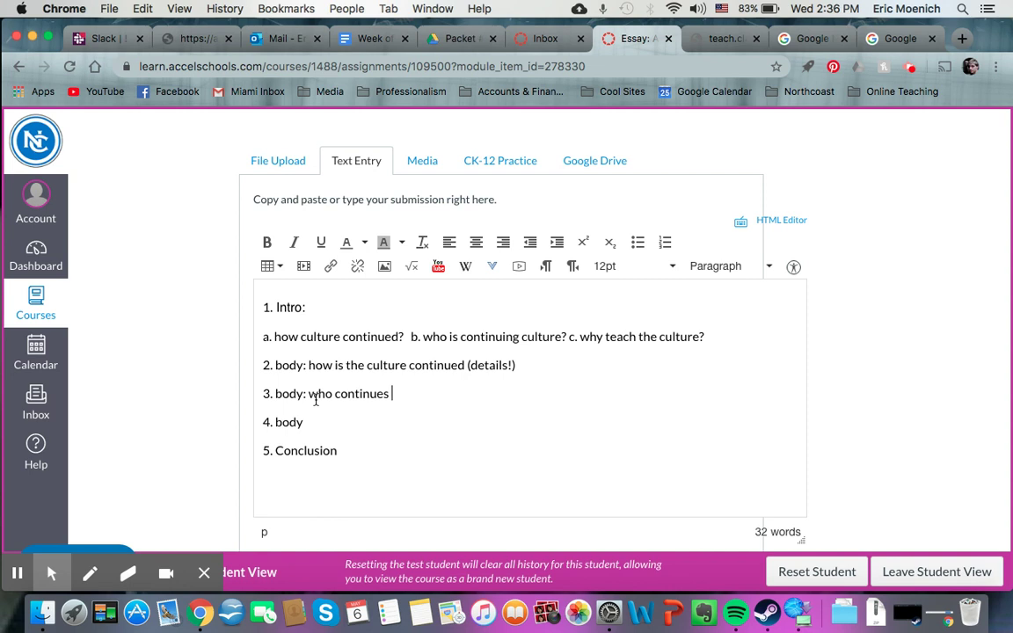
pyautogui.write('the culture (details!')
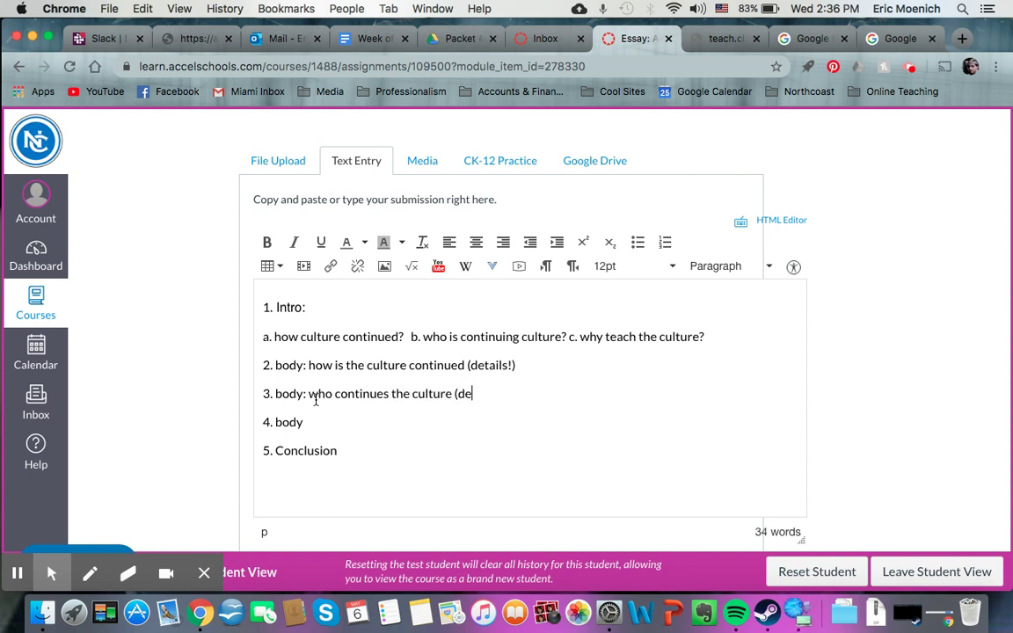
pyautogui.write(') 4. body: why h')
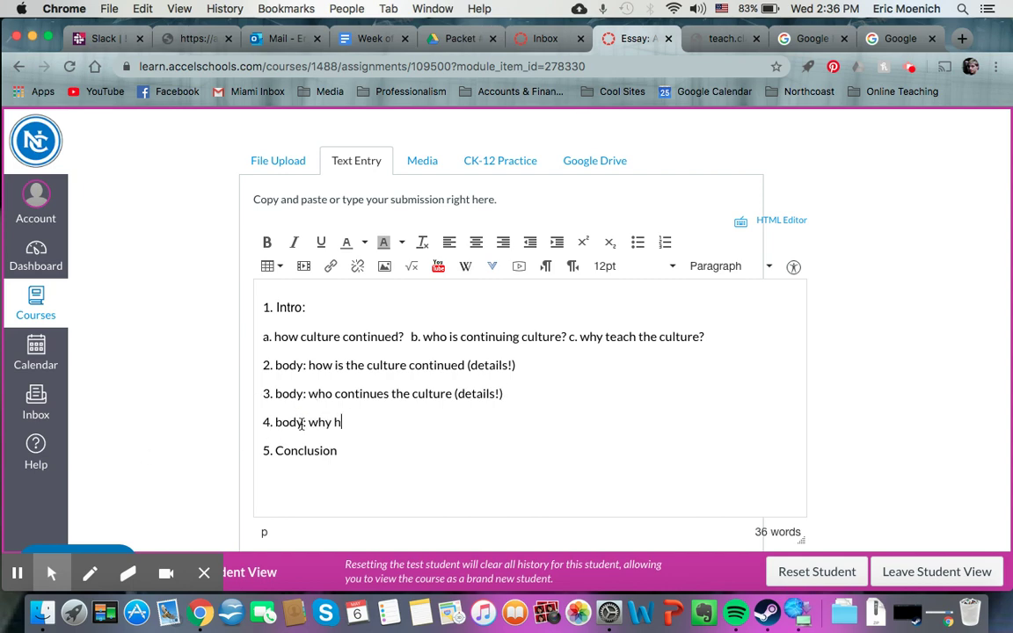
pyautogui.press('BackSpace')
pyautogui.write('continues the culture (details!) 4. body: why continue the cult')
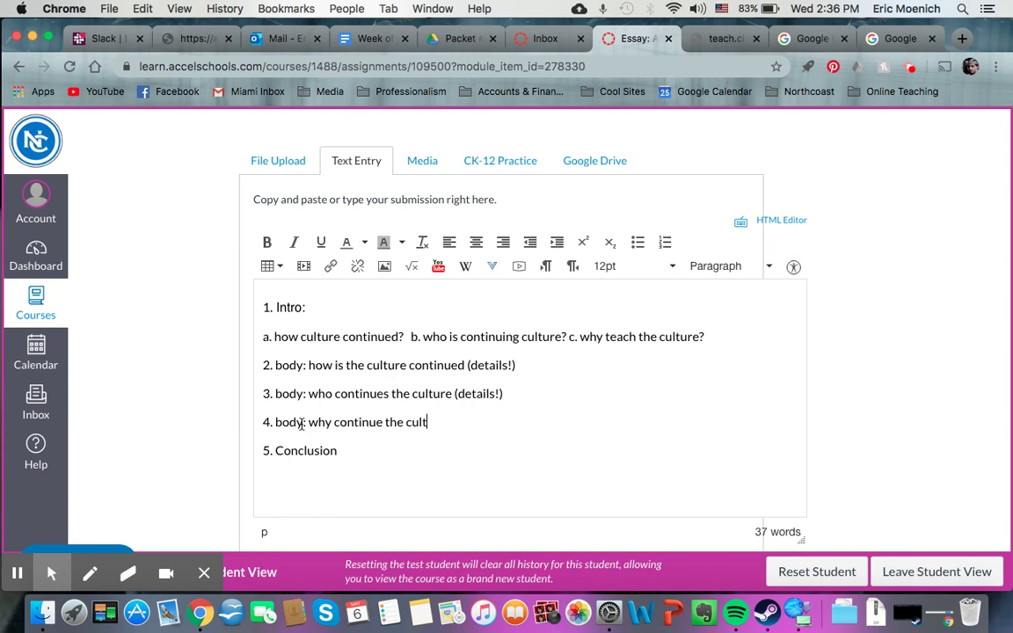
pyautogui.write('ure? (details!) 5. Conclusion: ')
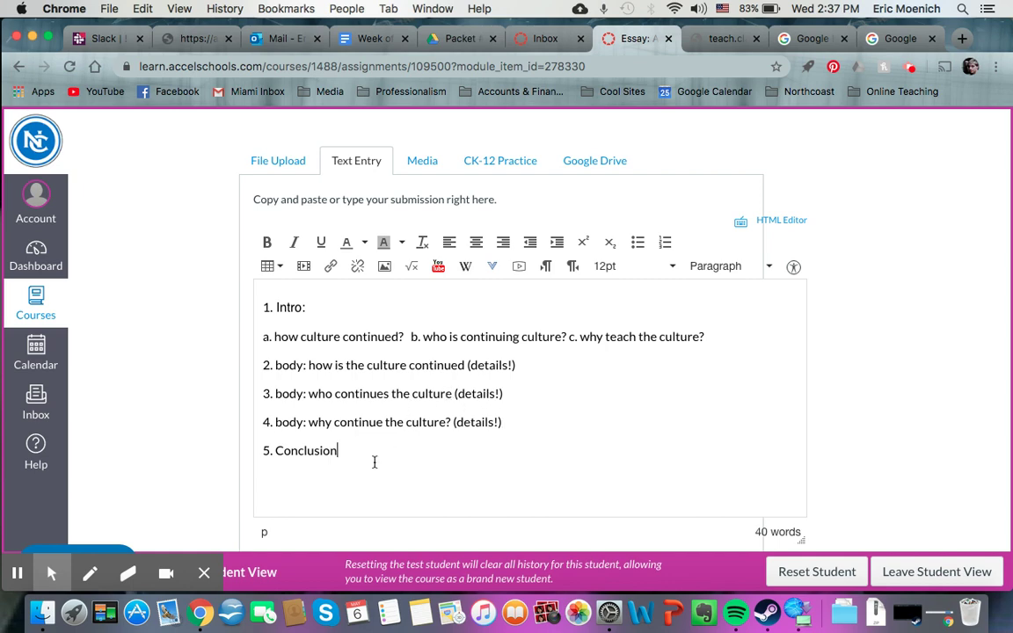
pyautogui.write('wrapping up what you already wrote!')
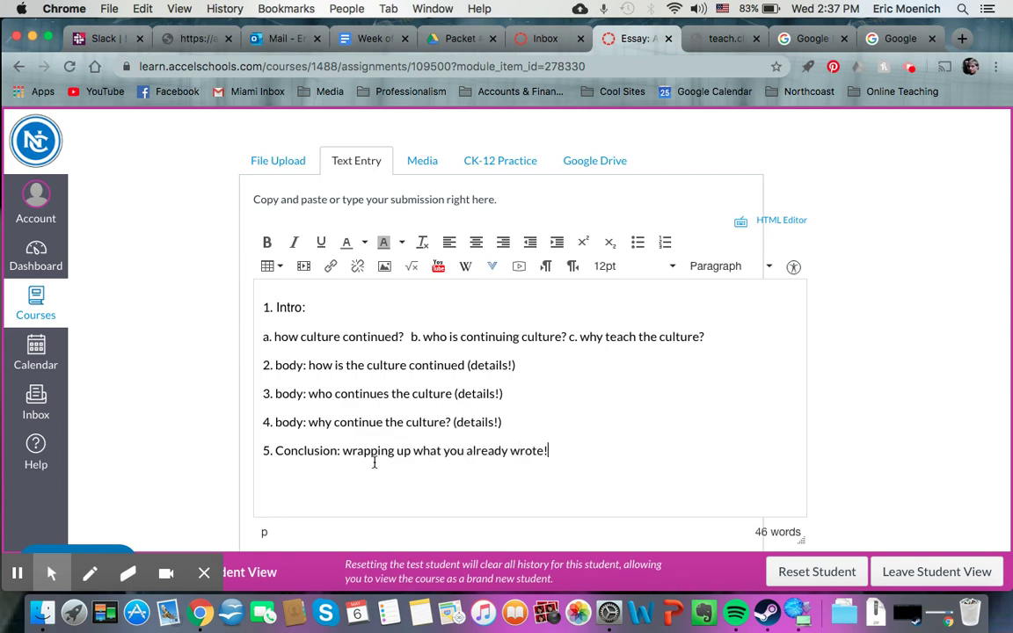
pyautogui.scroll(3, 580, 406)
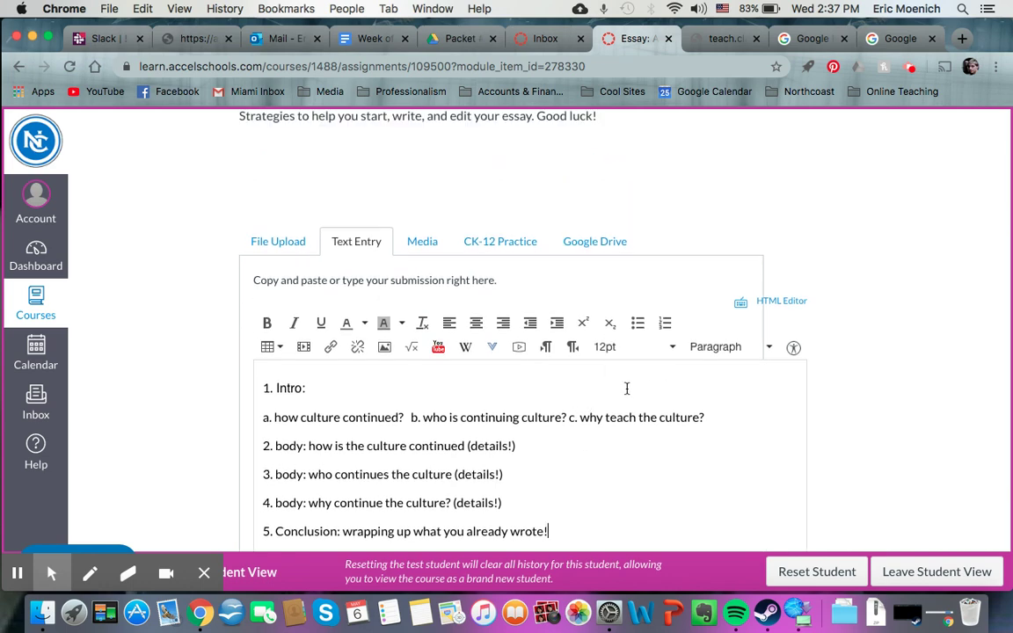
pyautogui.scroll(6, 627, 388)
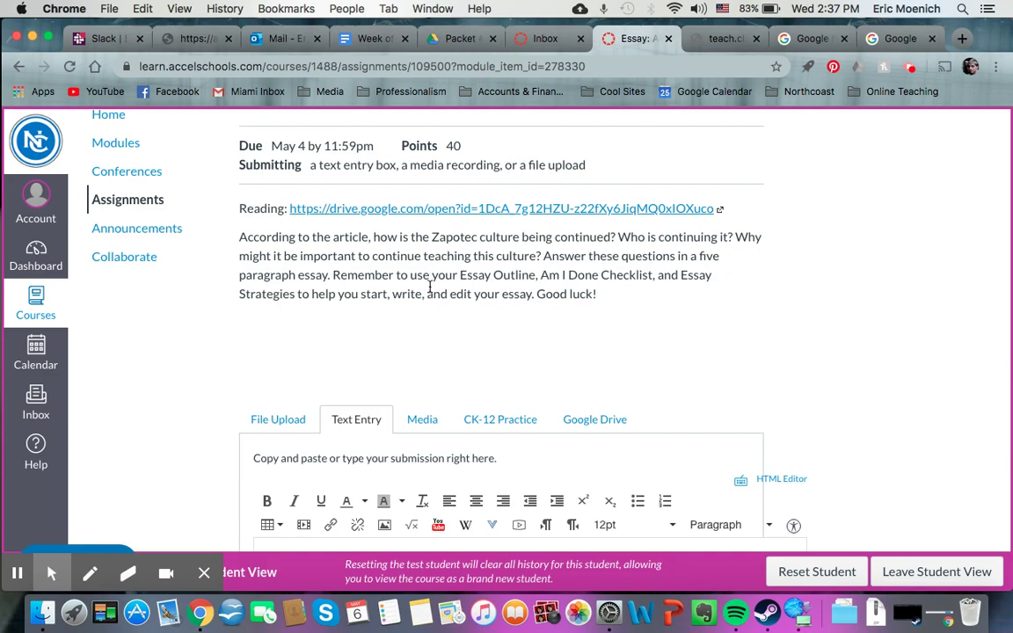
pyautogui.scroll(-3, 352, 439)
pyautogui.scroll(-3, 356, 343)
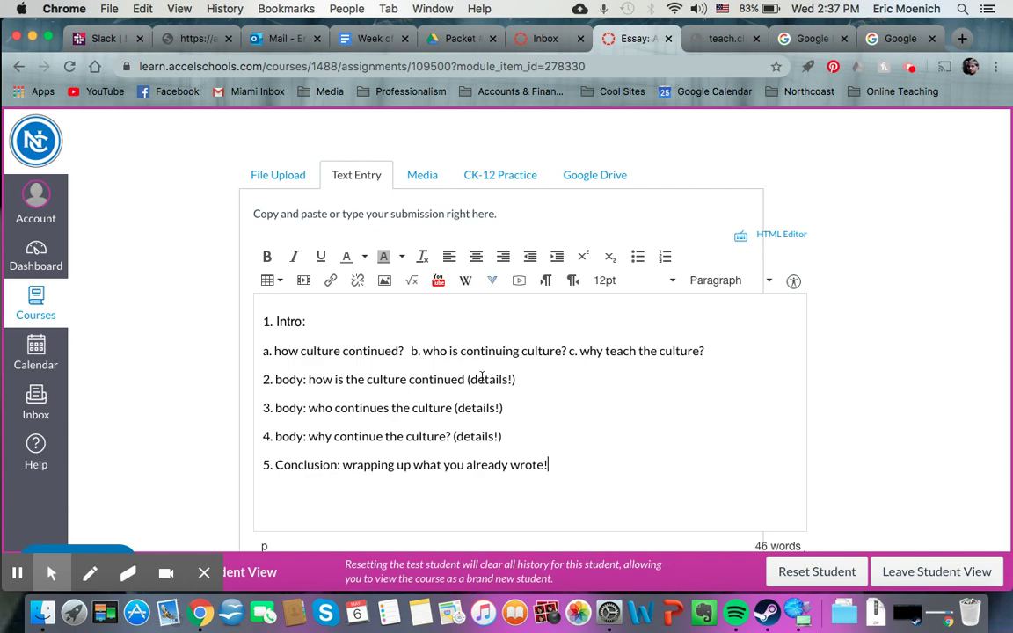
pyautogui.scroll(5, 458, 430)
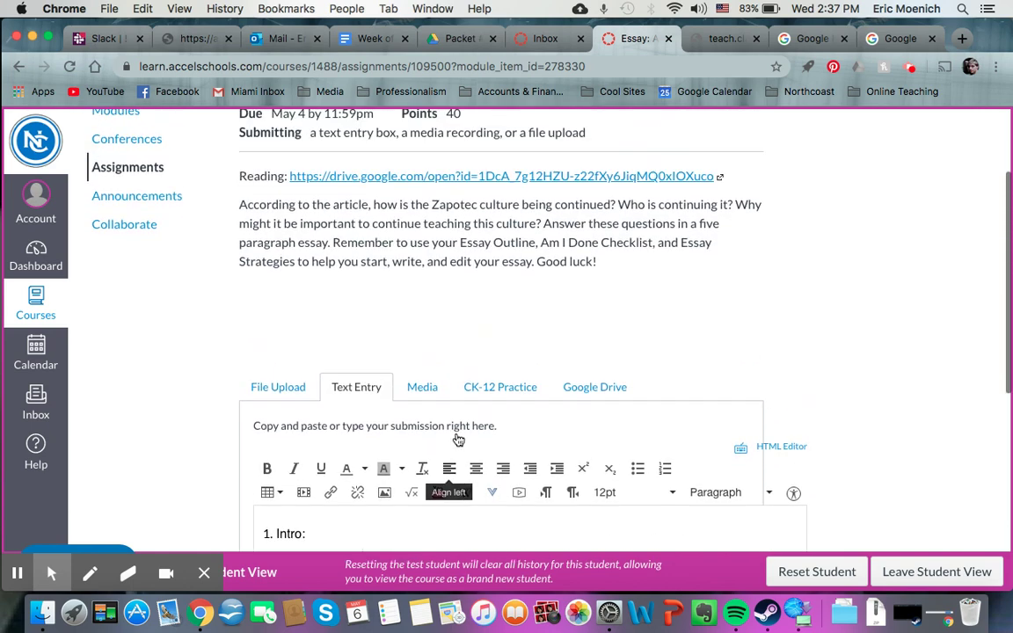
pyautogui.scroll(1, 457, 438)
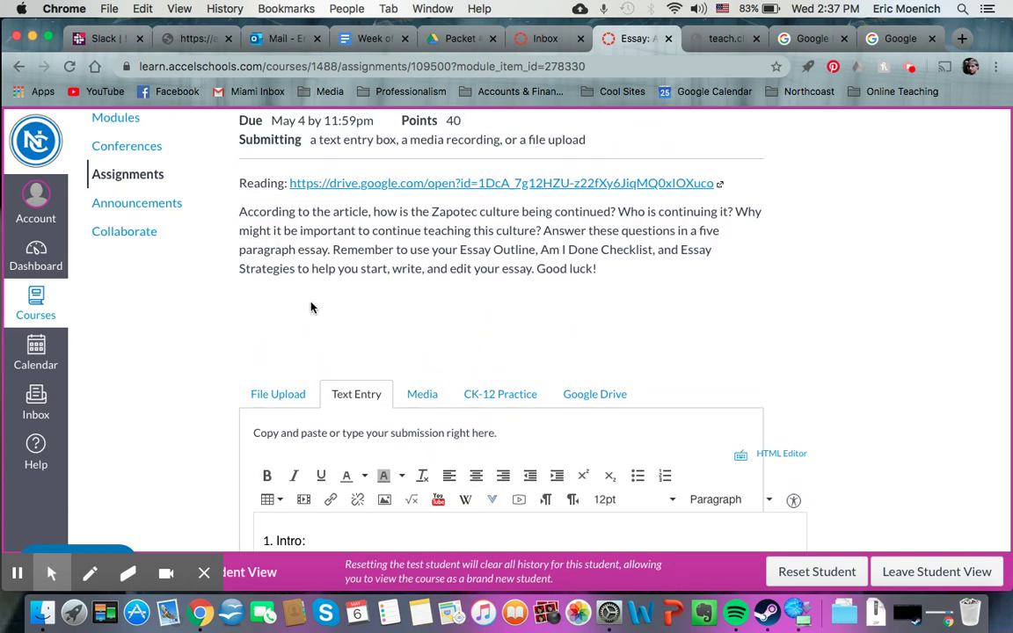
pyautogui.doubleClick(385, 212)
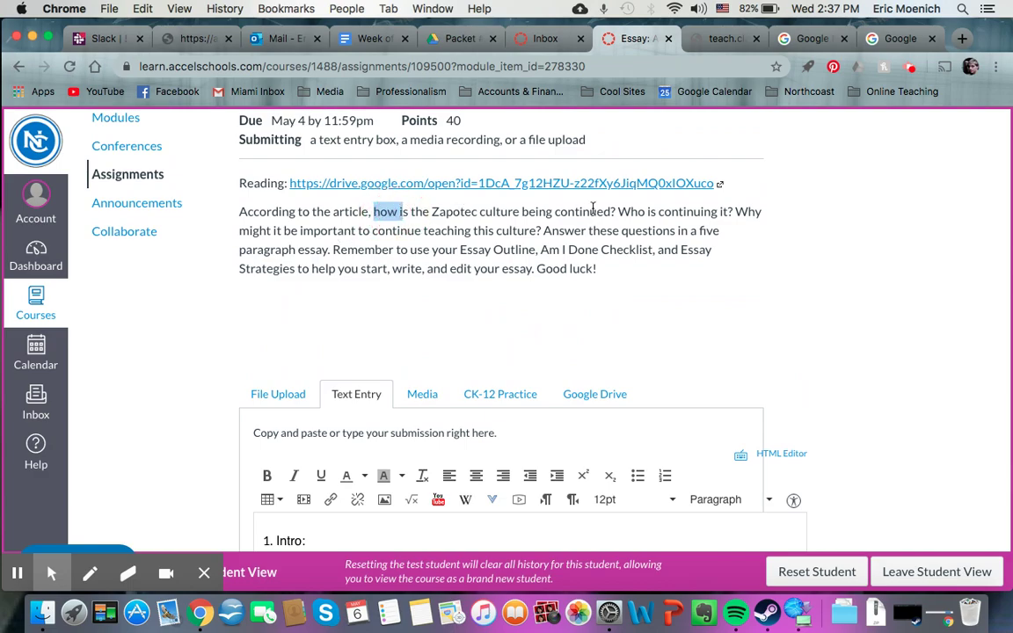
pyautogui.doubleClick(747, 212)
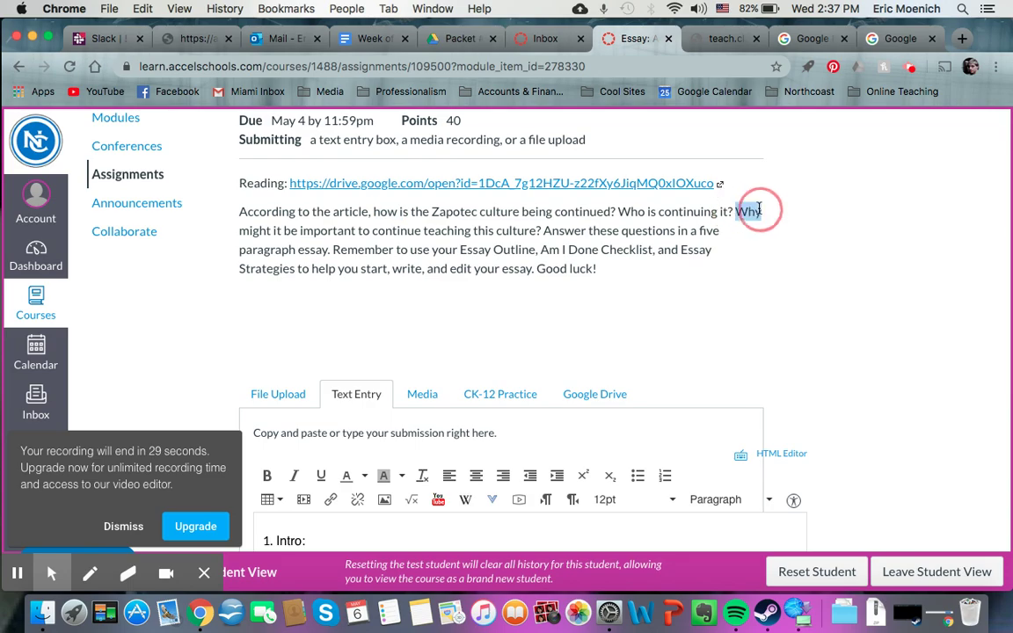
pyautogui.click(415, 218)
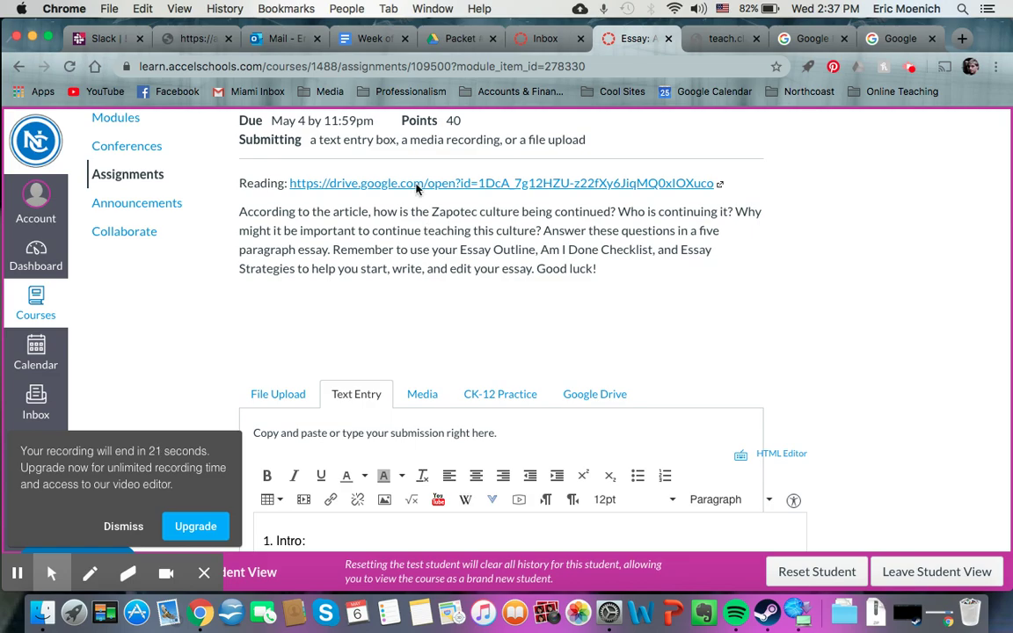
pyautogui.moveTo(623, 212); pyautogui.dragTo(656, 211)
pyautogui.moveTo(733, 209); pyautogui.dragTo(761, 217)
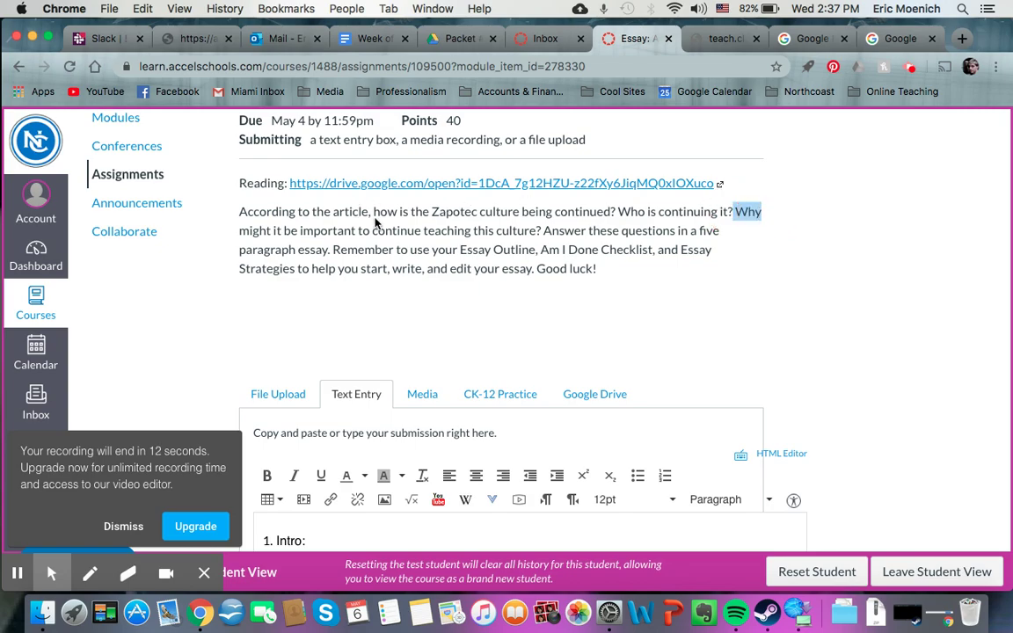
pyautogui.moveTo(374, 213); pyautogui.dragTo(398, 213)
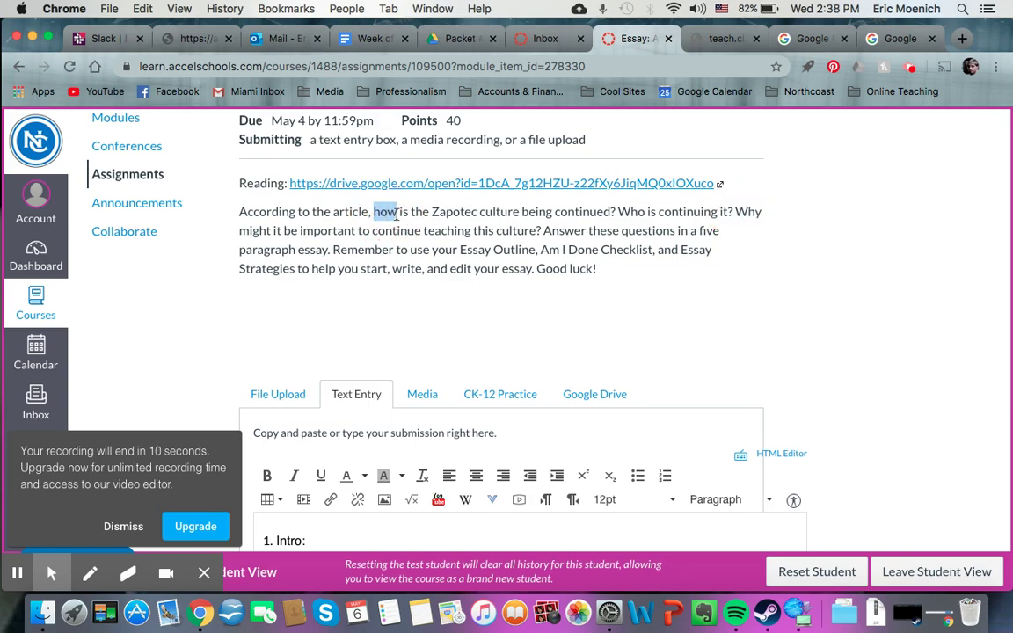